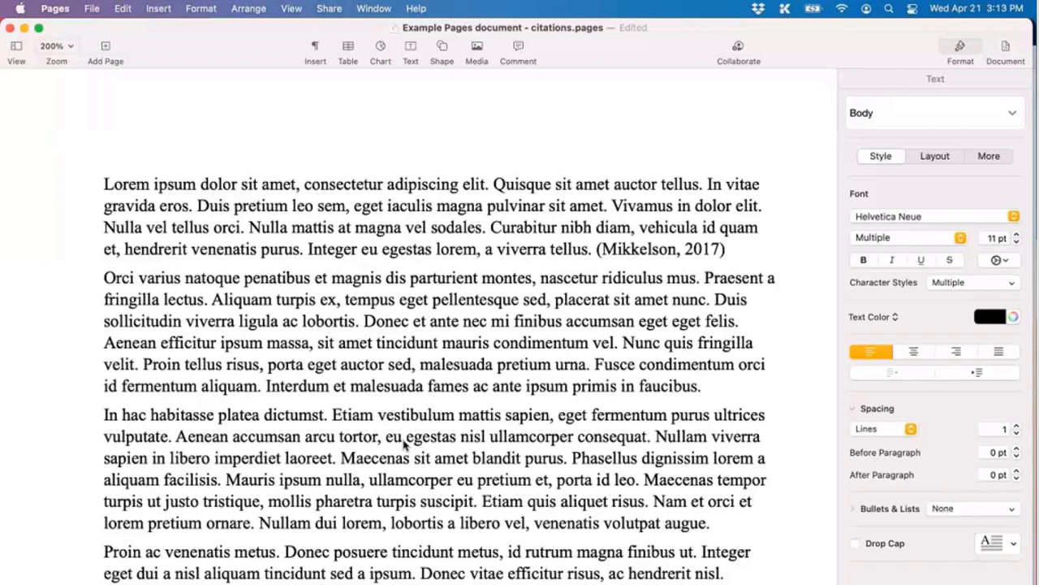
# Step: Examine the bibliography on the document's last page and return to the body text
pyautogui.scroll(-15, 403, 443)
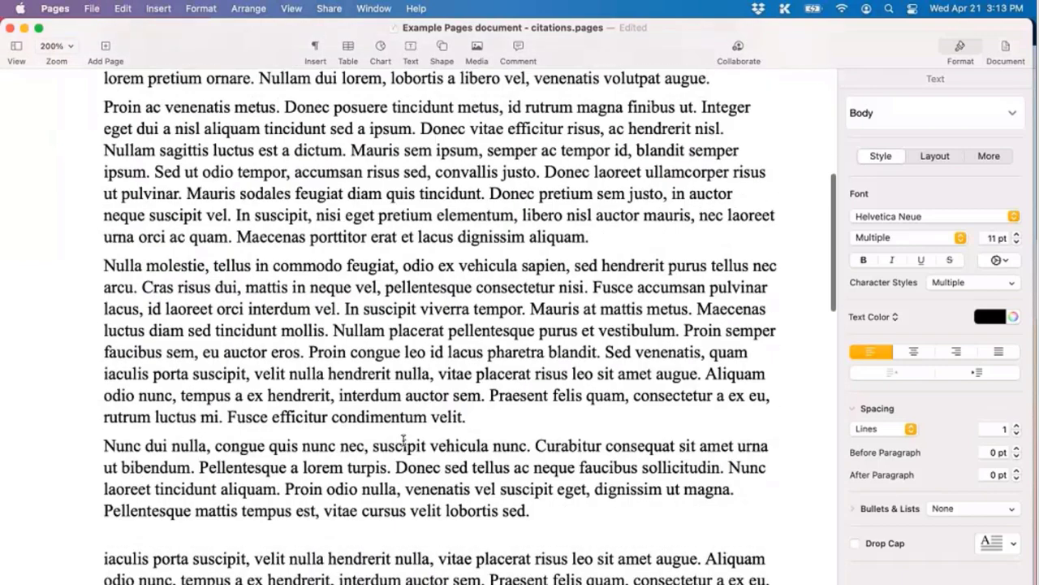
pyautogui.scroll(-10, 404, 440)
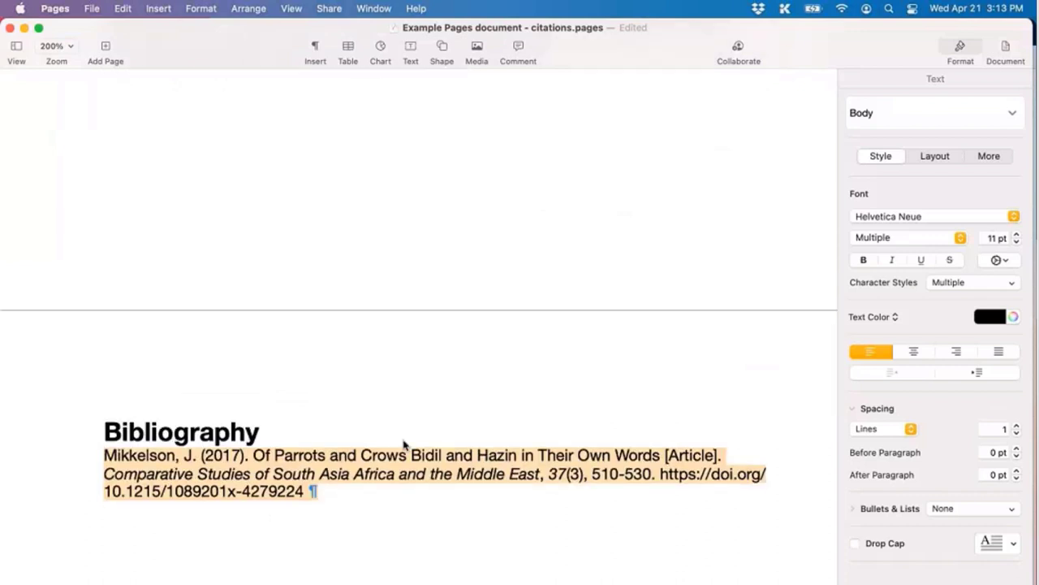
pyautogui.click(440, 240)
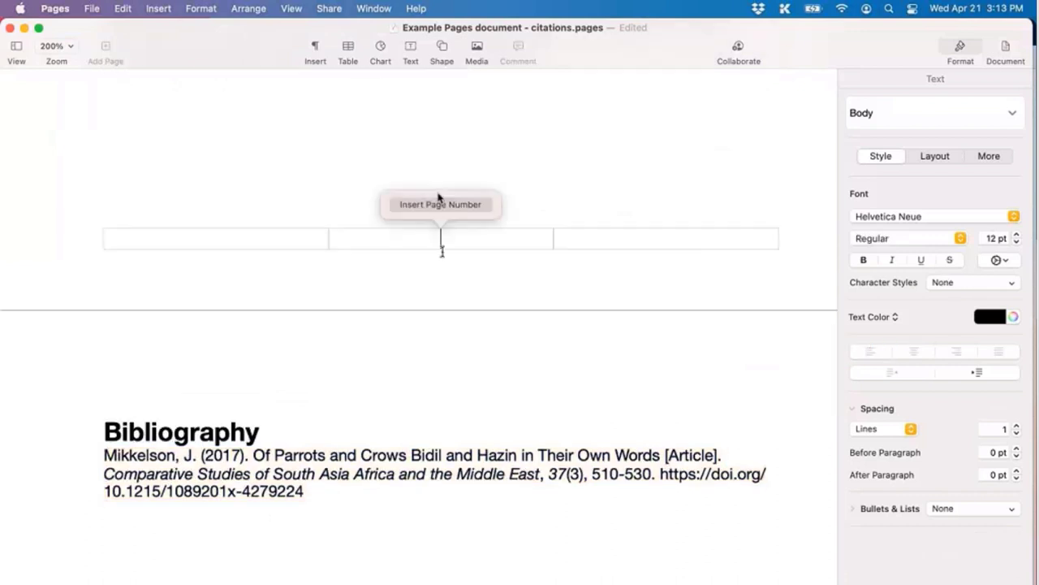
pyautogui.click(529, 145)
pyautogui.scroll(1, 527, 147)
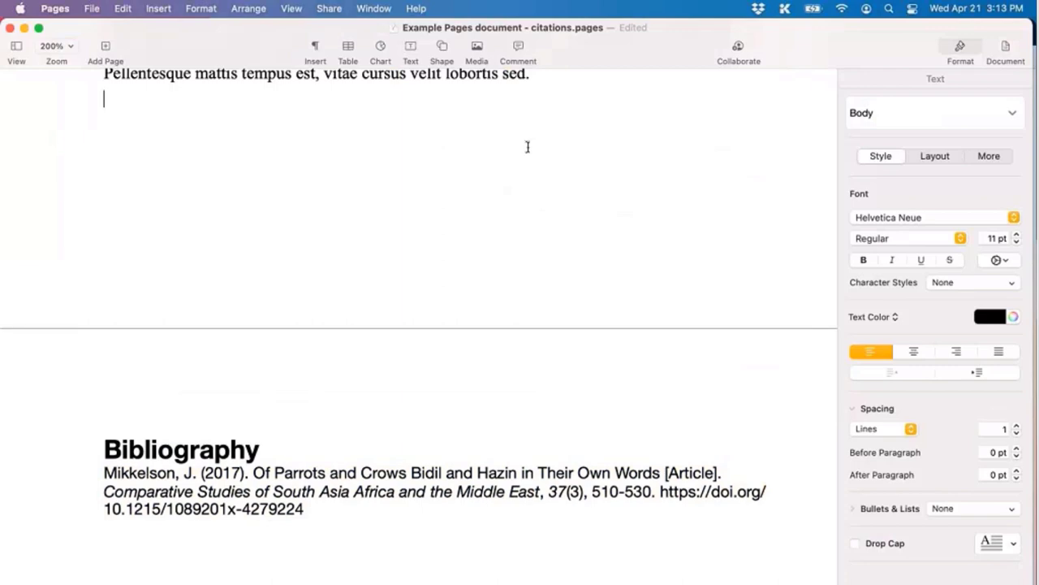
# Step: Review the EndNote citation styles available in the document, without changing the current style
pyautogui.scroll(10, 527, 146)
pyautogui.click(123, 8)
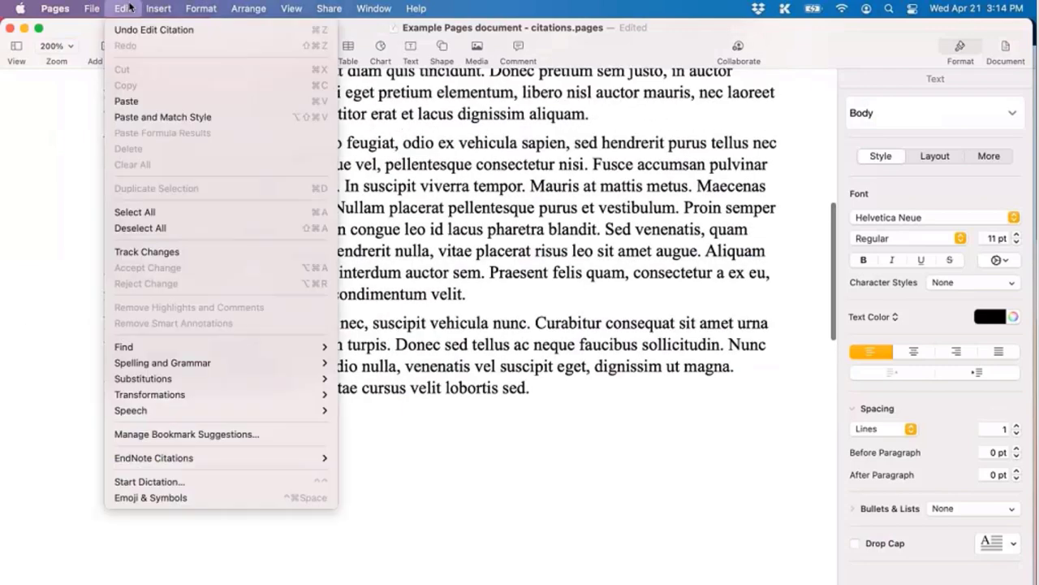
pyautogui.moveTo(226, 458)
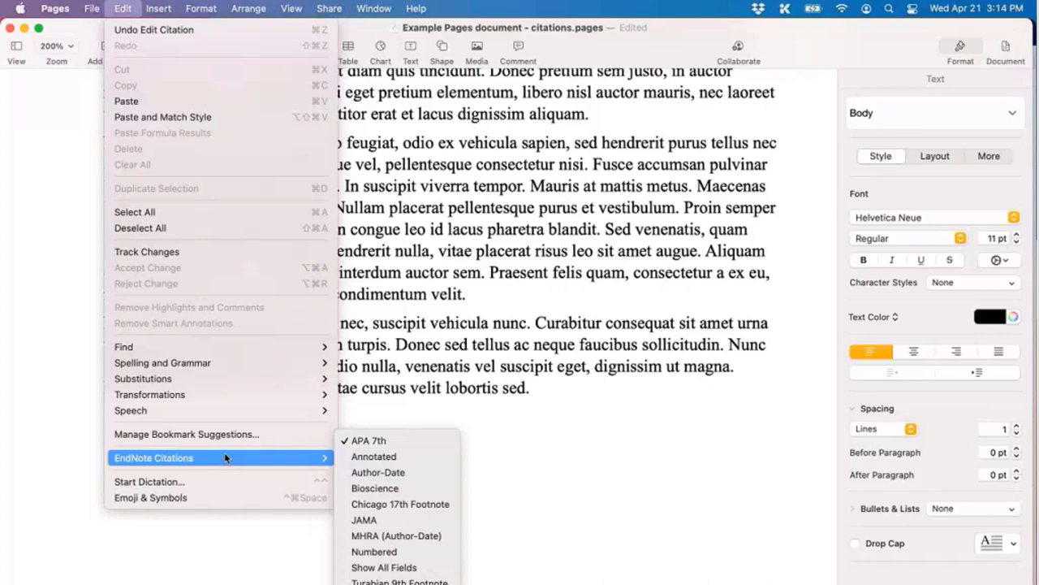
pyautogui.click(547, 351)
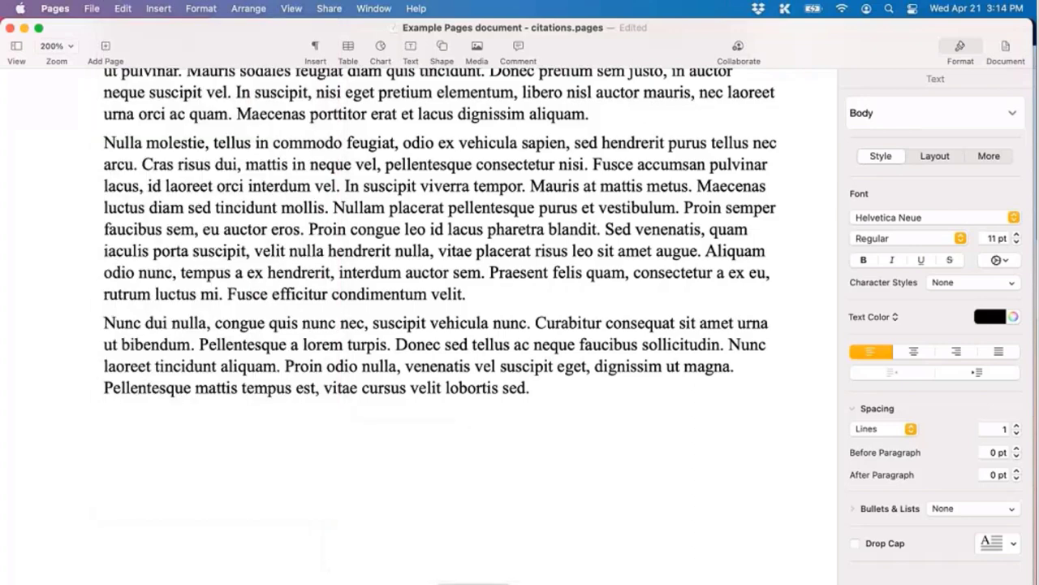
# Step: Switch to EndNote 20 and open the output style manager
pyautogui.press('super+Tab')
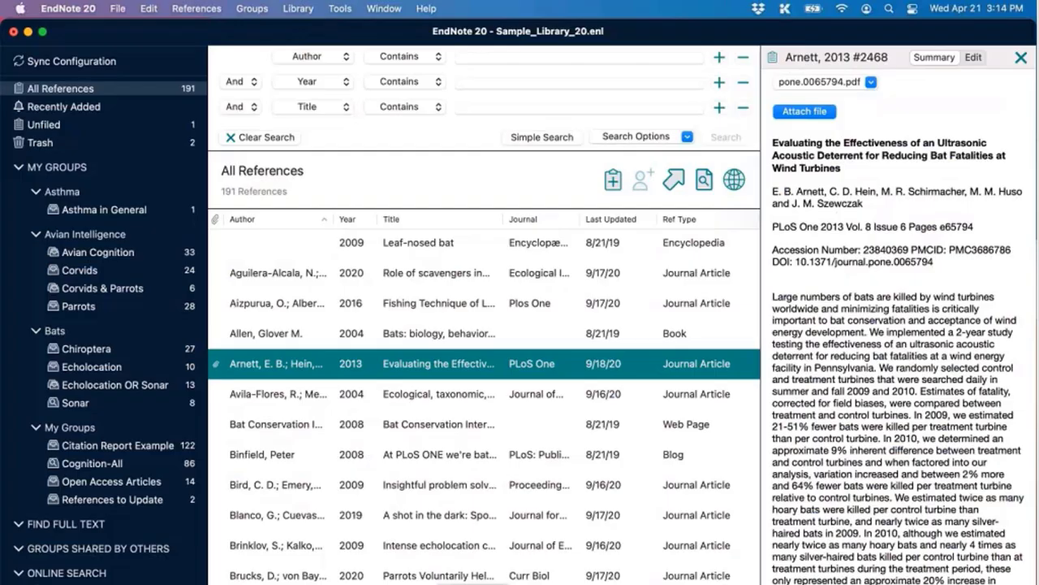
pyautogui.click(341, 8)
pyautogui.moveTo(396, 59)
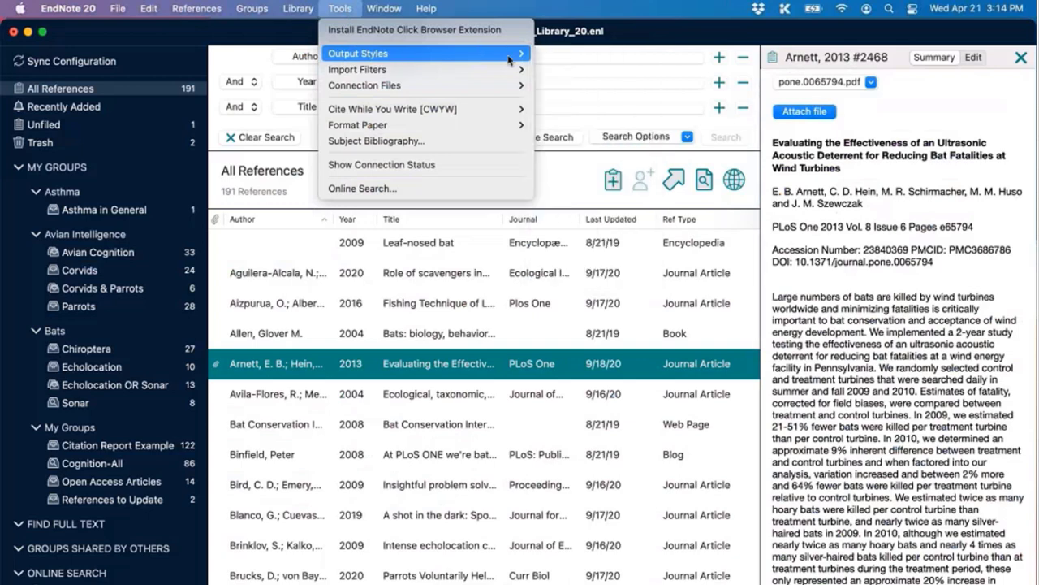
pyautogui.click(549, 86)
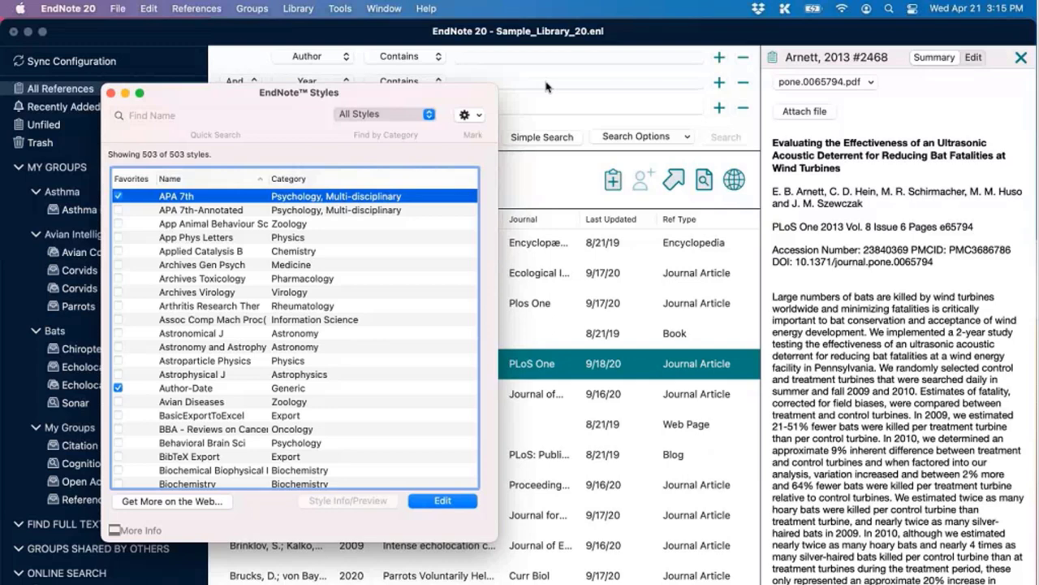
# Step: Mark the BMJ style as a favorite in the style list and close the style manager
pyautogui.scroll(-5, 351, 358)
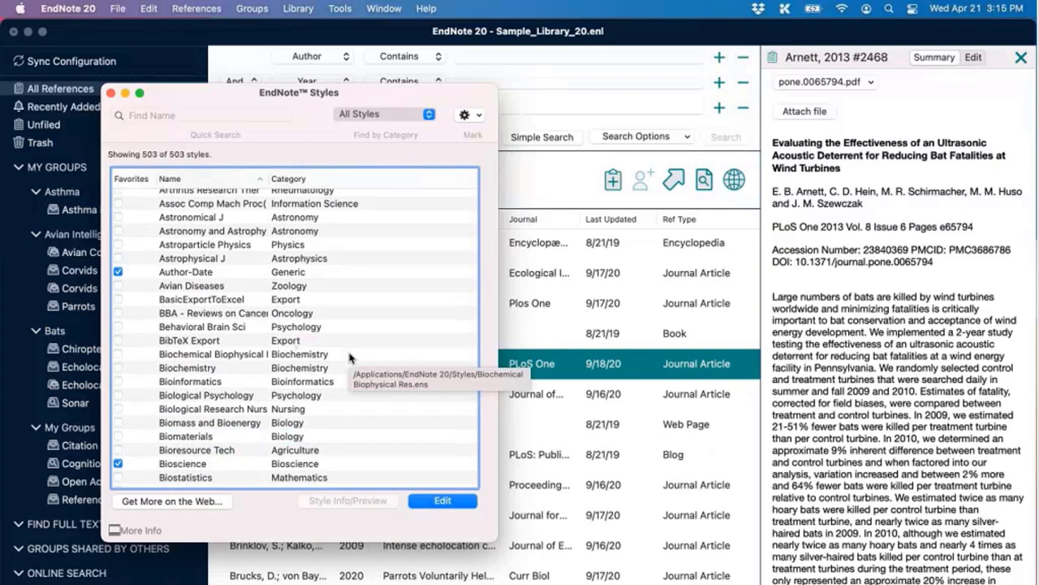
pyautogui.scroll(-10, 350, 358)
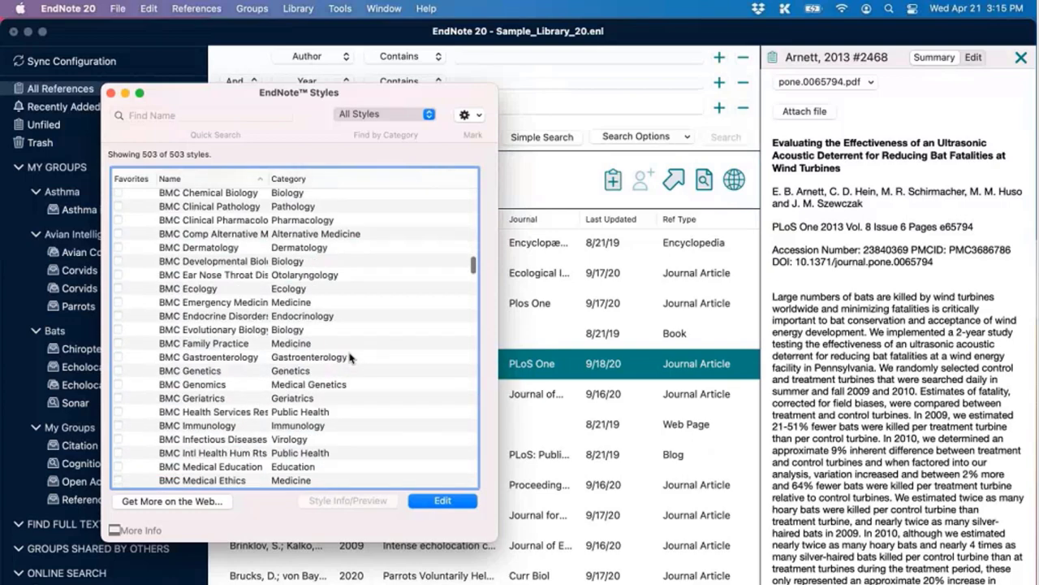
pyautogui.scroll(6, 350, 357)
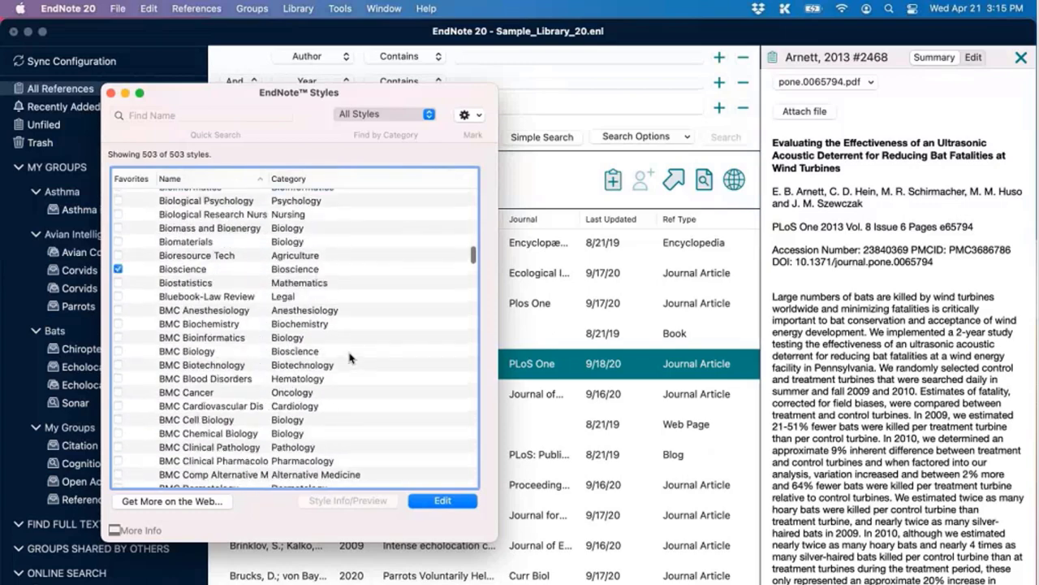
pyautogui.scroll(4, 350, 357)
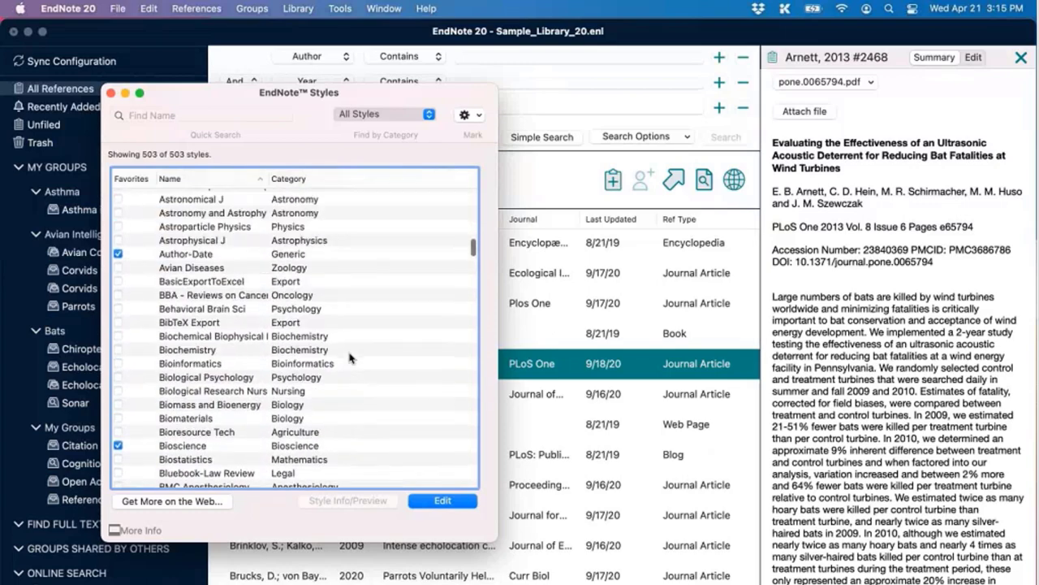
pyautogui.scroll(-12, 350, 357)
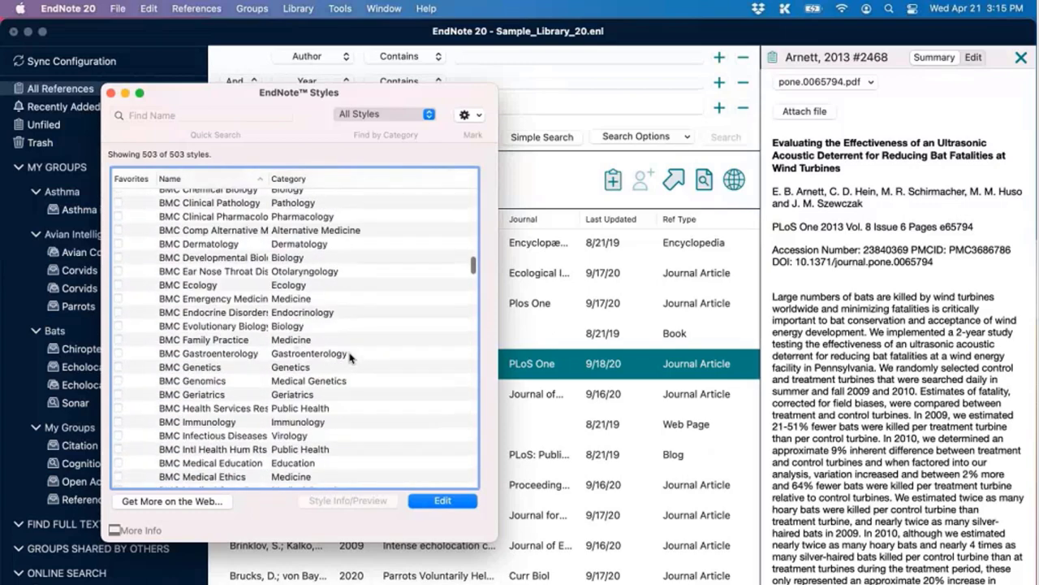
pyautogui.scroll(-9, 350, 358)
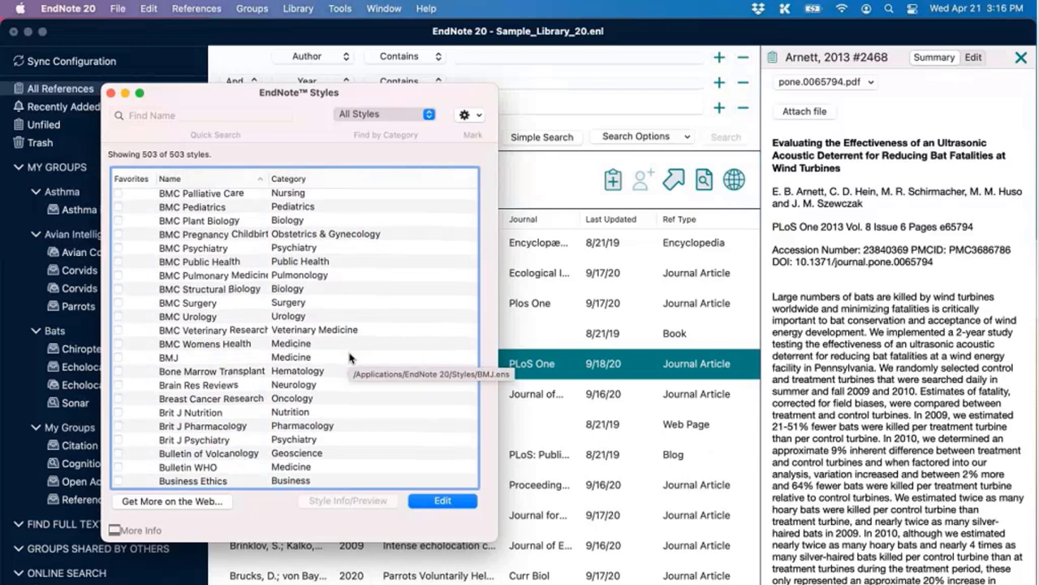
pyautogui.scroll(-3, 350, 358)
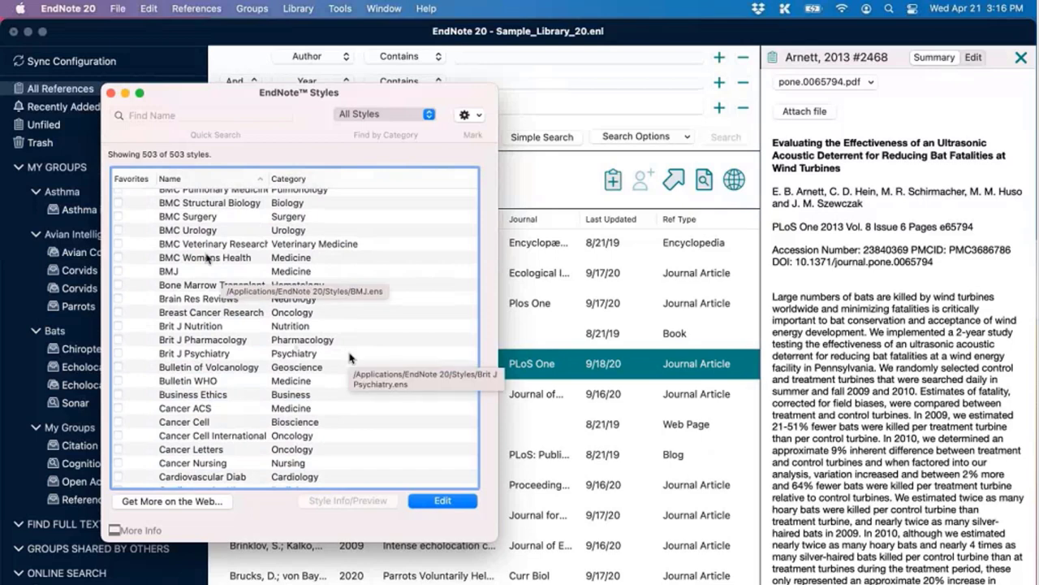
pyautogui.click(118, 272)
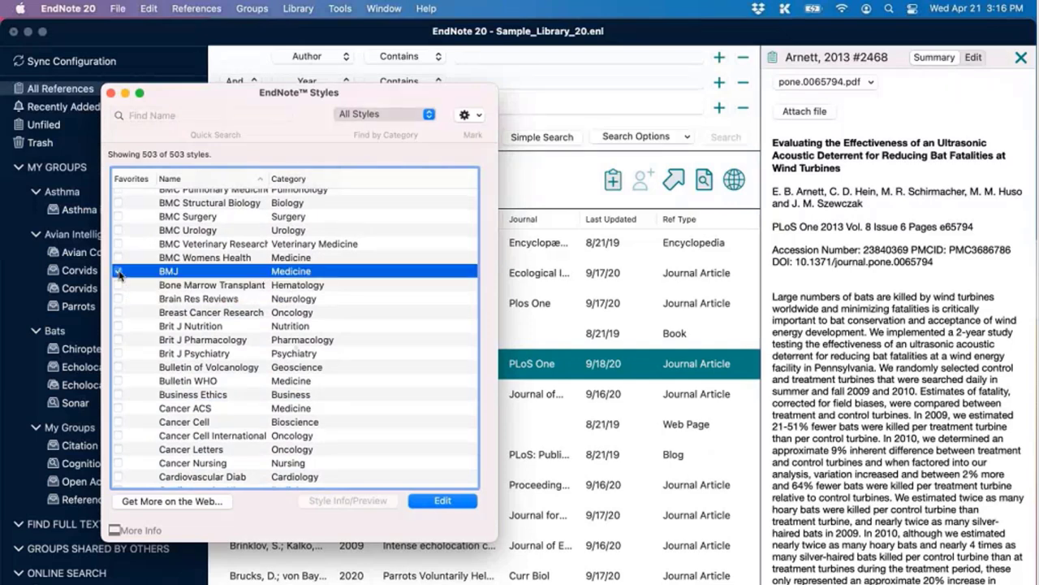
pyautogui.click(110, 93)
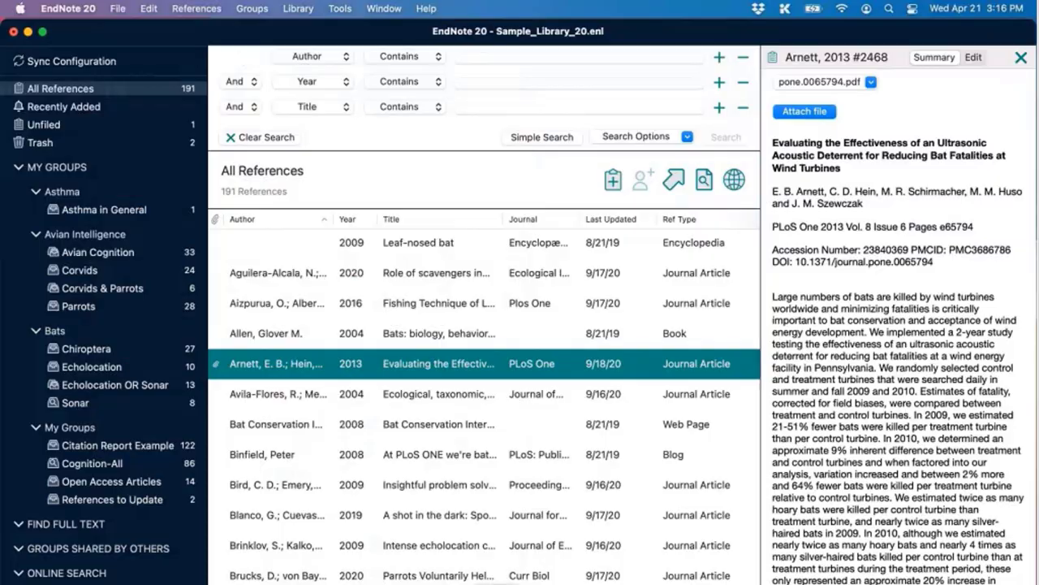
# Step: Switch back to Pages and check the available EndNote citation styles for BMJ
pyautogui.press('super+Tab')
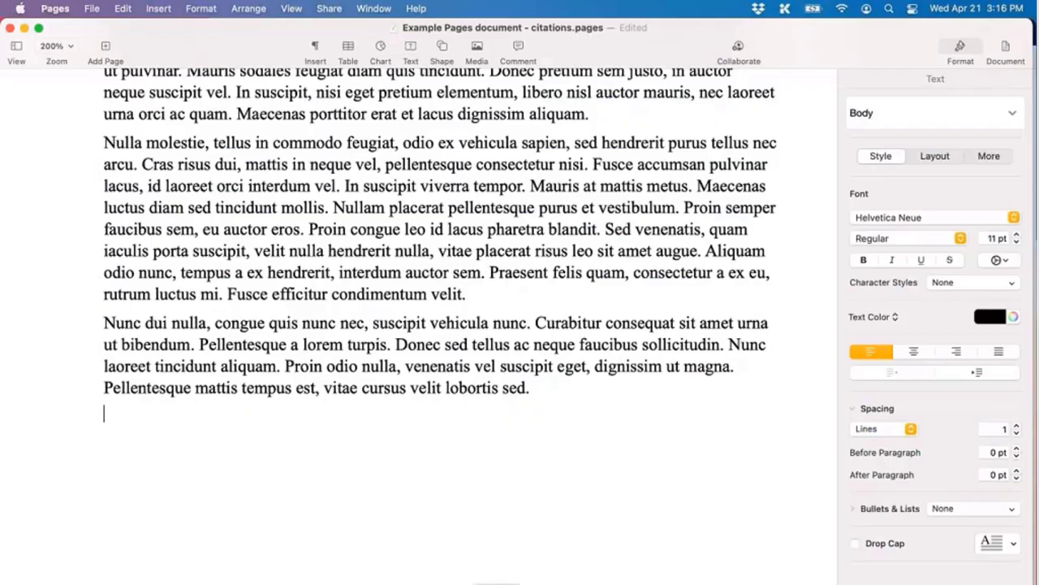
pyautogui.click(126, 7)
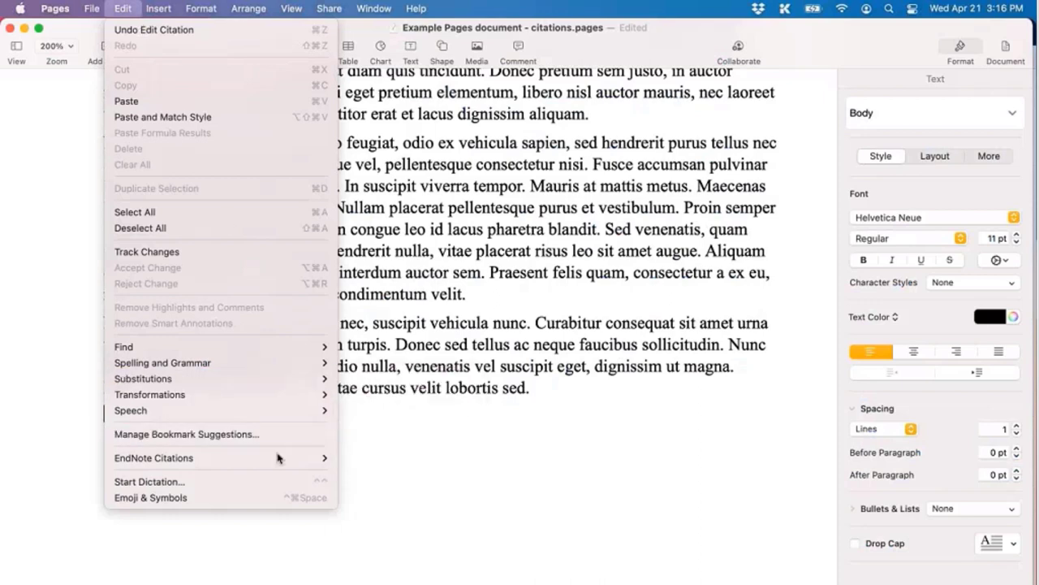
pyautogui.moveTo(277, 461)
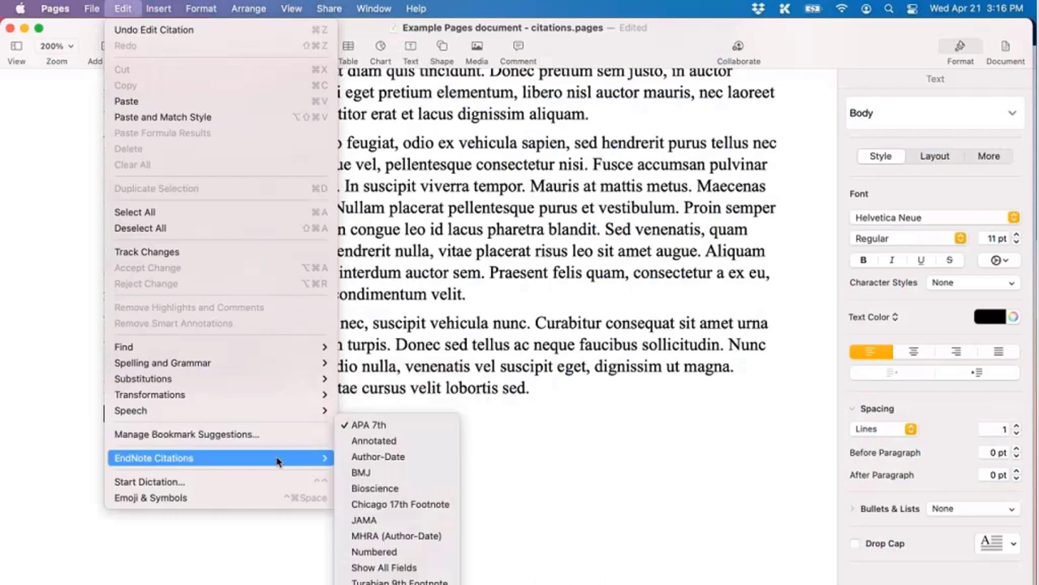
pyautogui.click(356, 476)
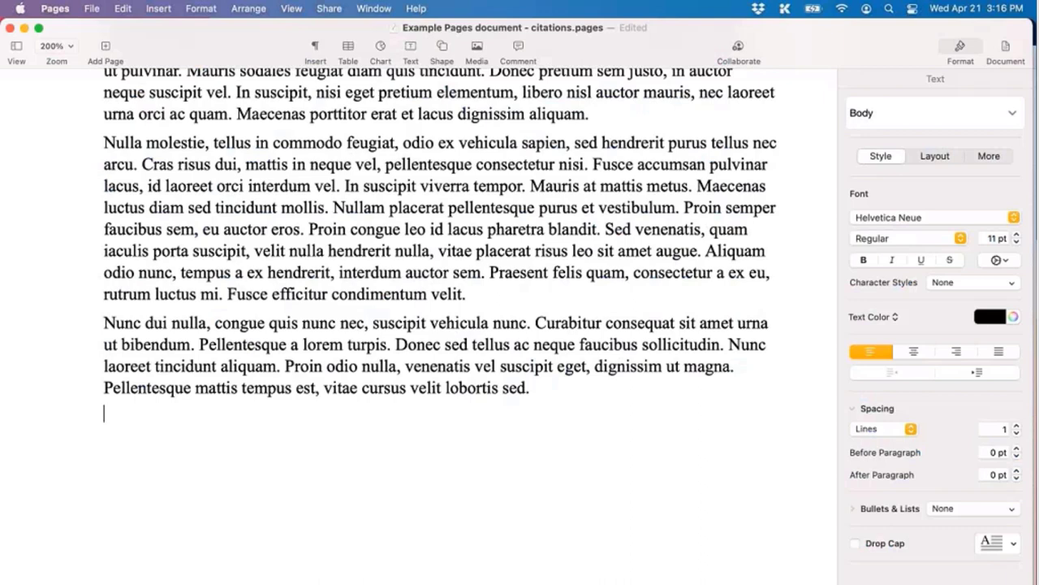
pyautogui.click(122, 8)
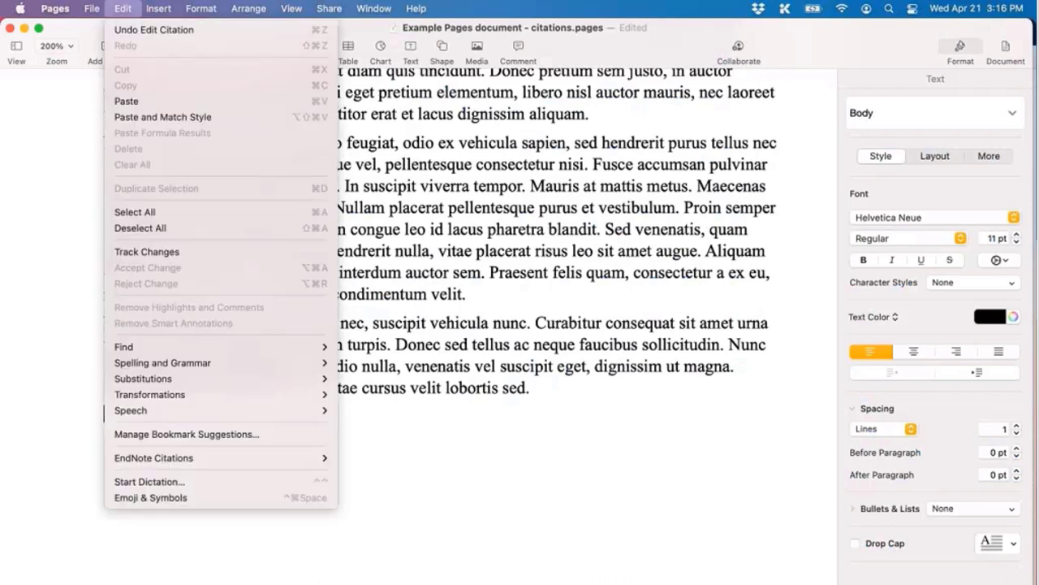
pyautogui.press('Escape')
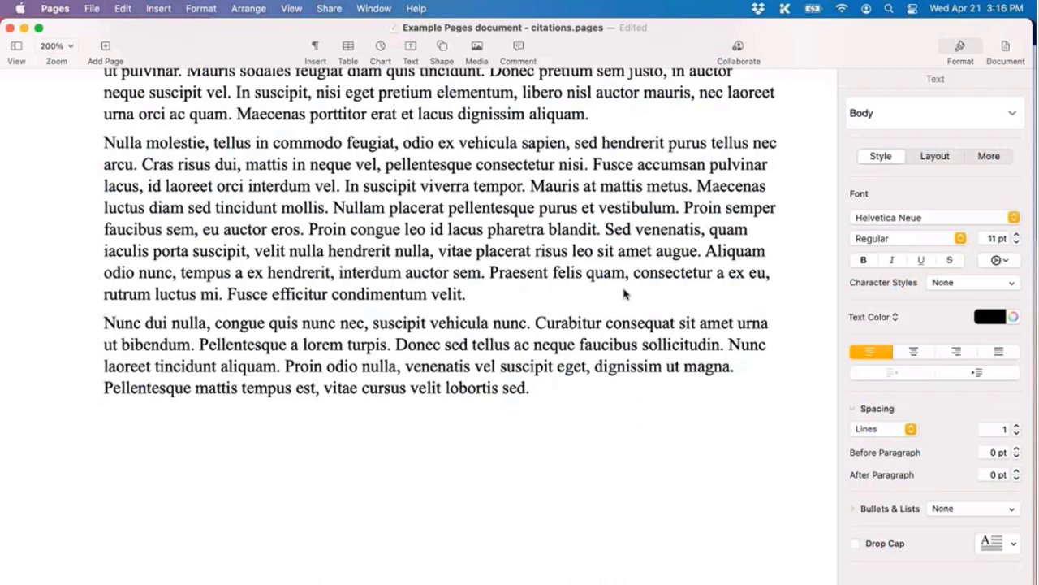
# Step: Place the insertion point at the end of the second paragraph and open the EndNote citation finder
pyautogui.scroll(15, 625, 294)
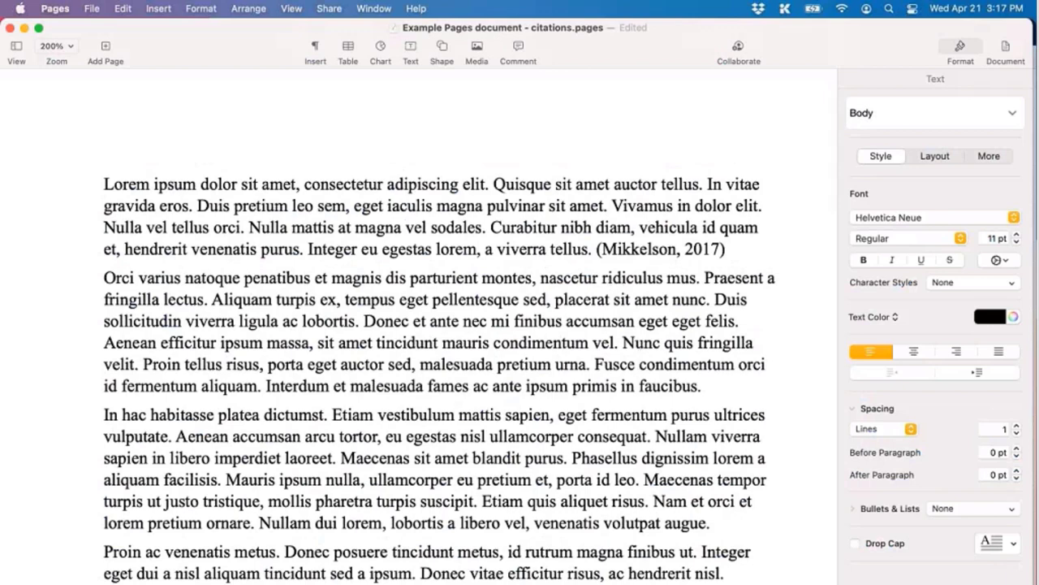
pyautogui.click(370, 312)
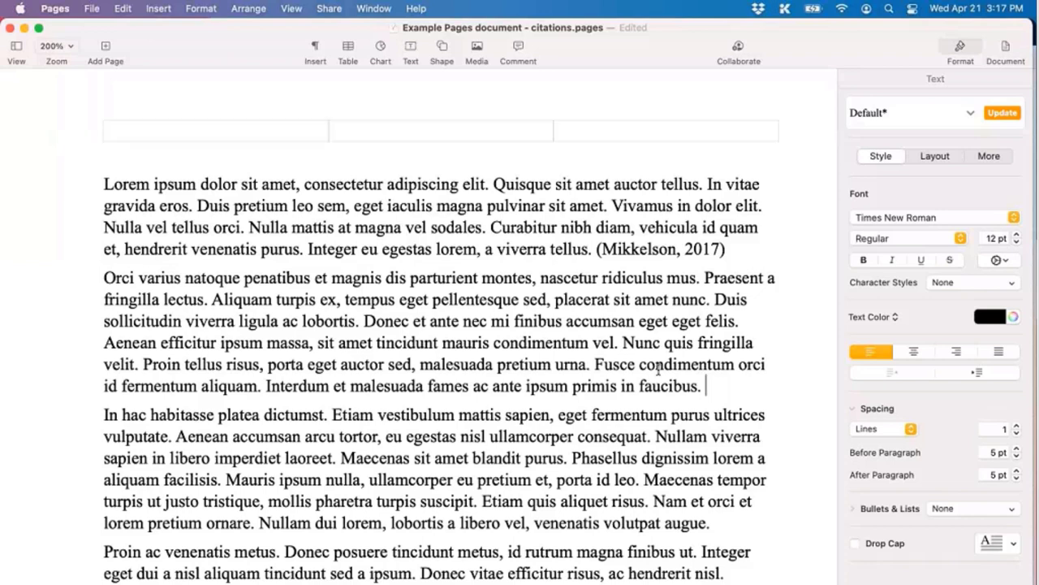
pyautogui.click(173, 10)
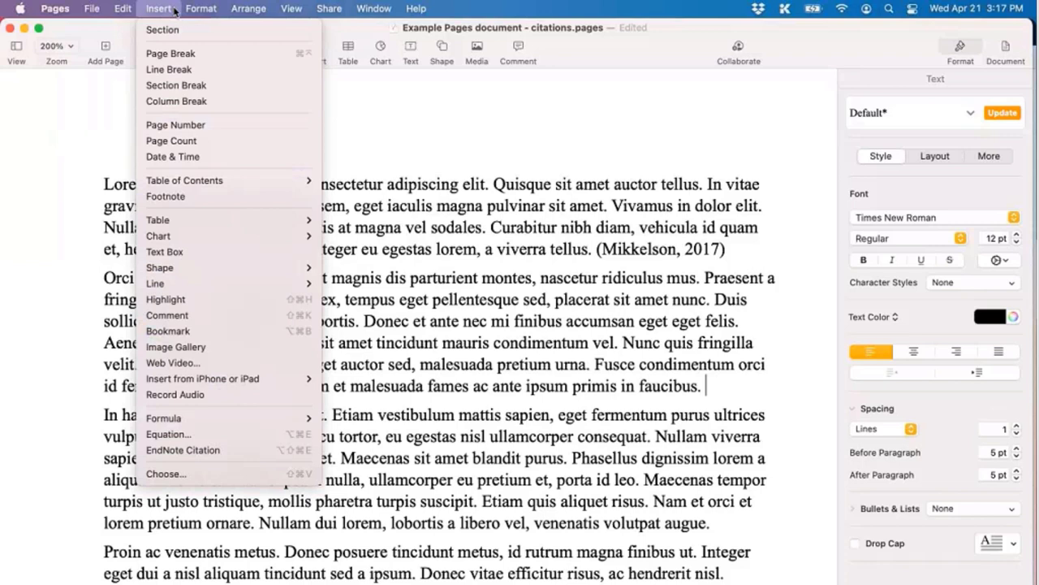
pyautogui.click(241, 450)
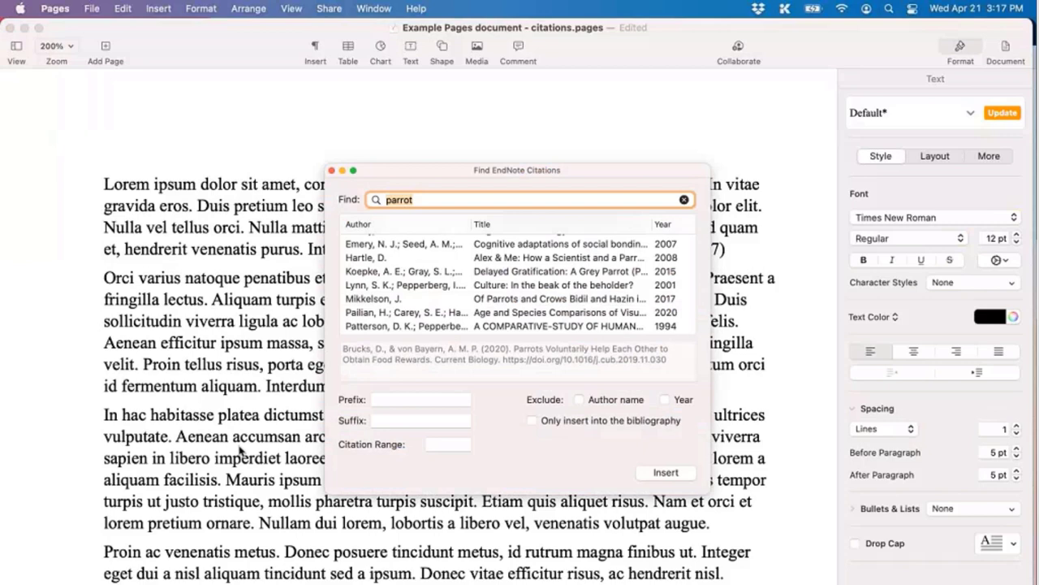
# Step: Replace the citation search term with "avian intelligence" and look through the matching references
pyautogui.scroll(-5, 469, 271)
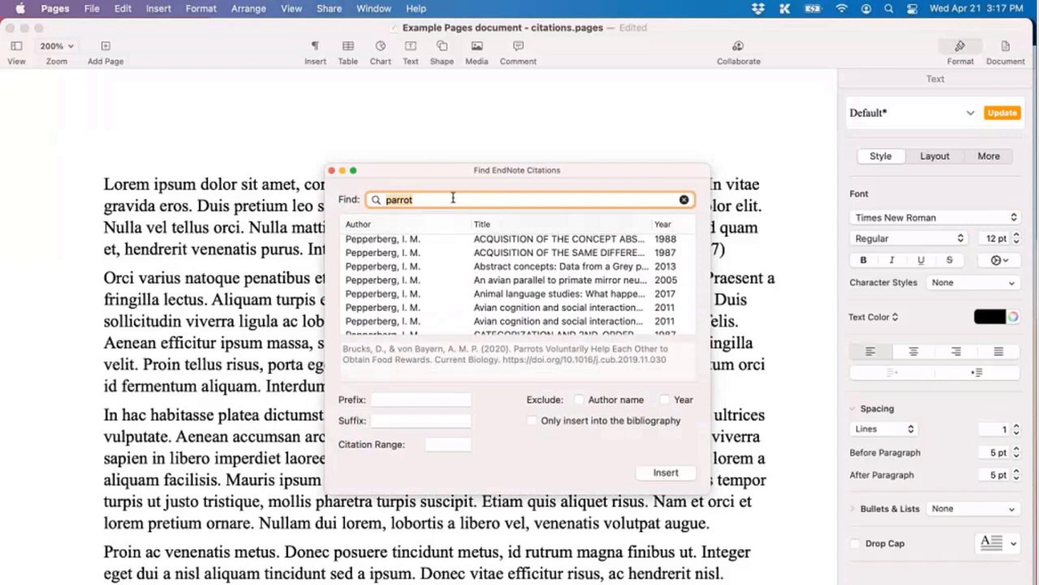
pyautogui.click(684, 199)
pyautogui.write('a')
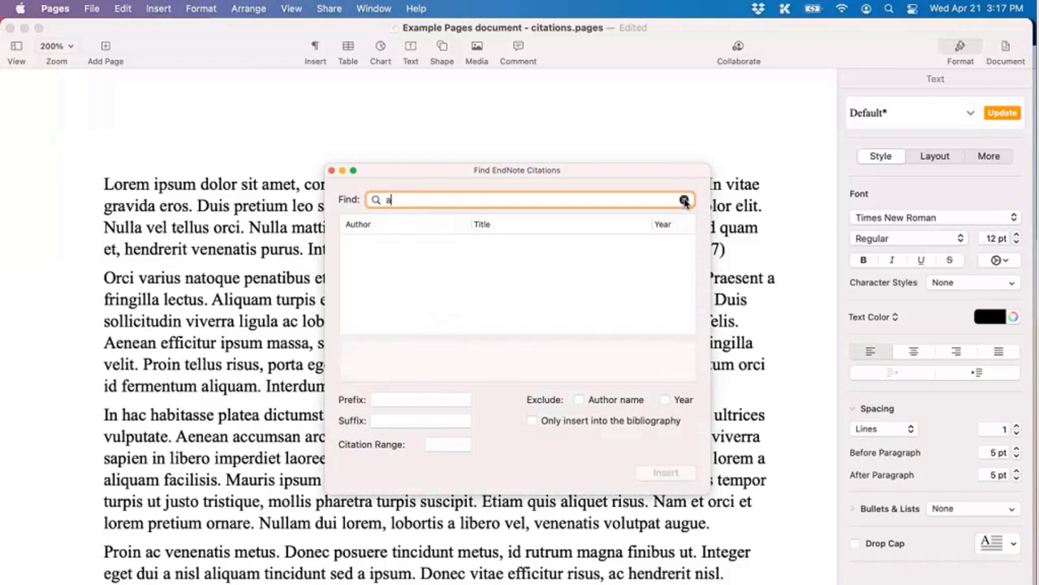
pyautogui.write('vian intelligence')
pyautogui.press('Return')
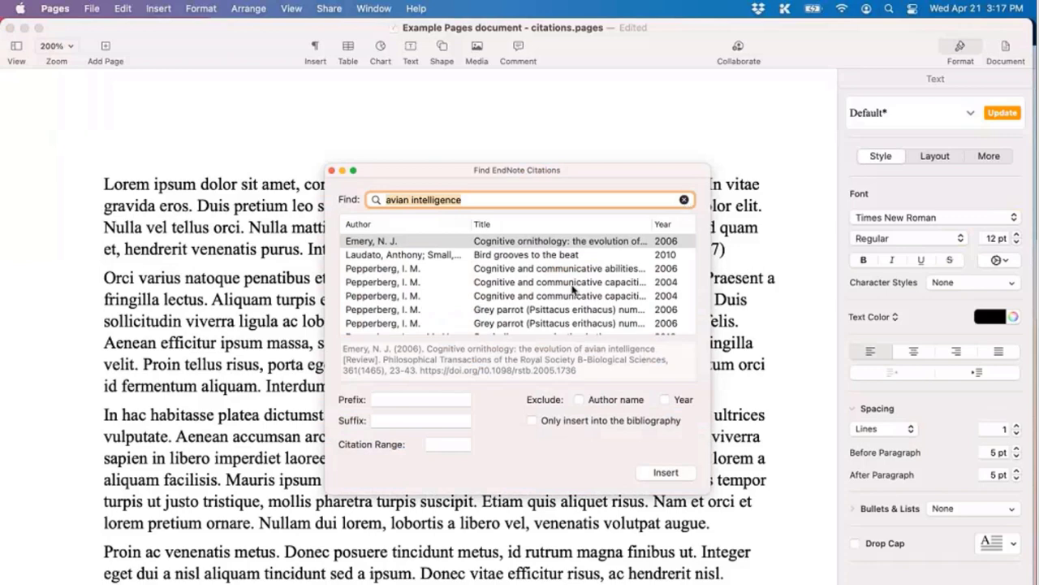
pyautogui.scroll(-3, 572, 280)
pyautogui.scroll(3, 573, 273)
# Step: Choose the 2010 reference "Bird grooves to the beat" and exclude the author name, leaving bibliography-only insertion off
pyautogui.click(567, 253)
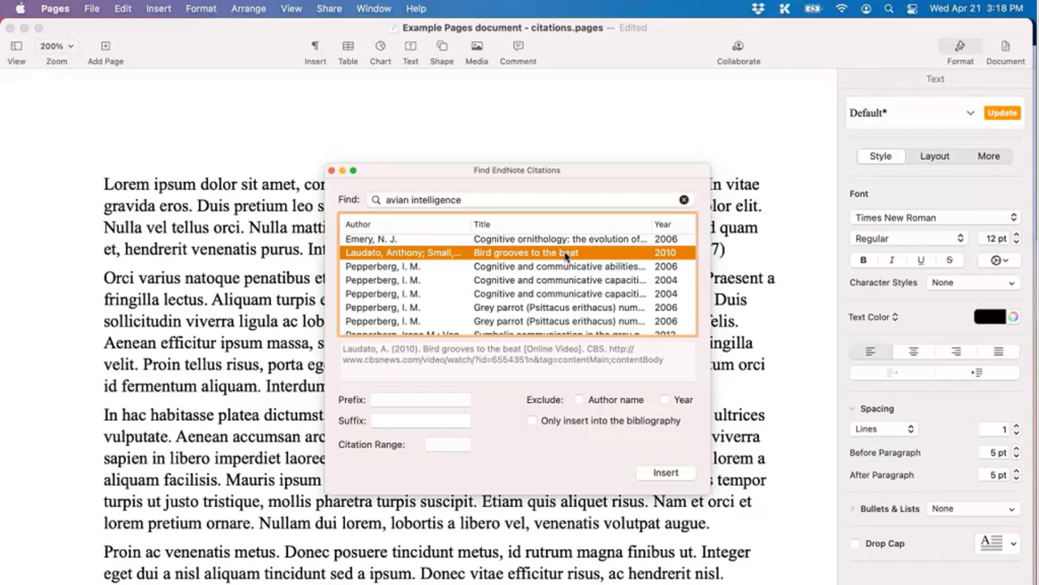
pyautogui.click(579, 401)
pyautogui.click(533, 422)
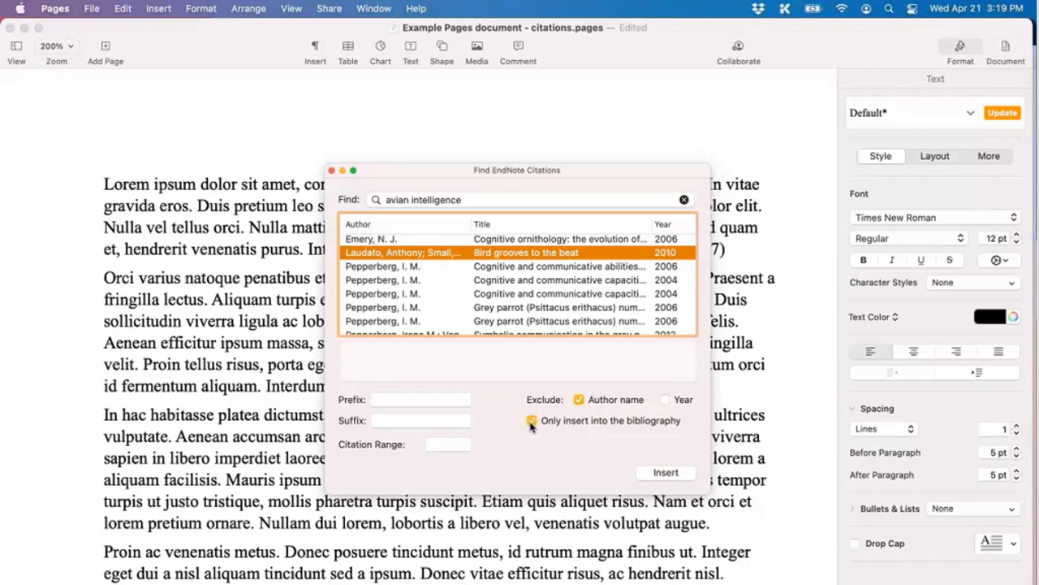
pyautogui.click(532, 422)
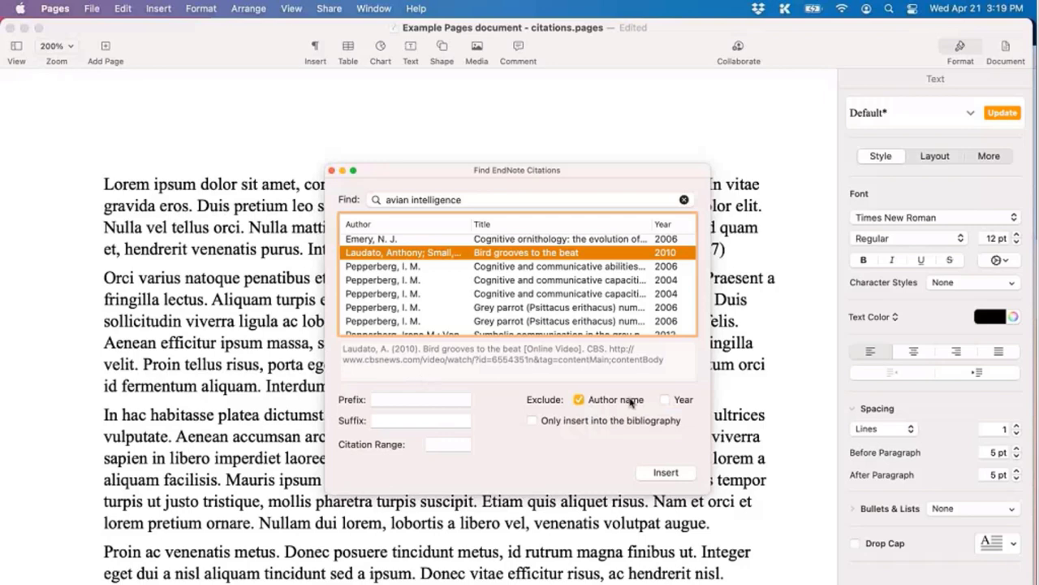
# Step: Insert the author-excluded "Bird grooves to the beat" citation and check its entry in the bibliography at the end of the document
pyautogui.click(665, 473)
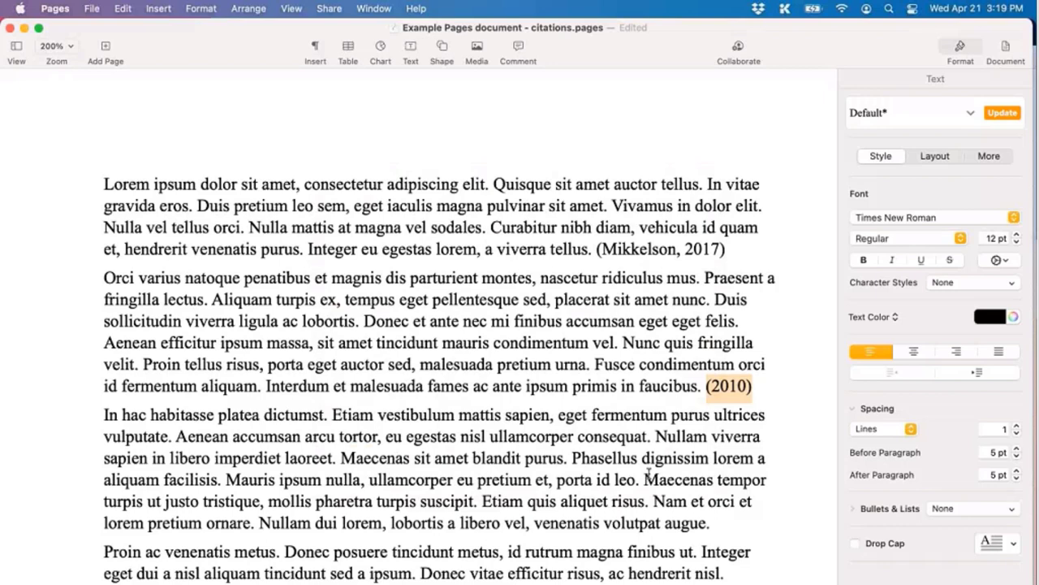
pyautogui.click(746, 330)
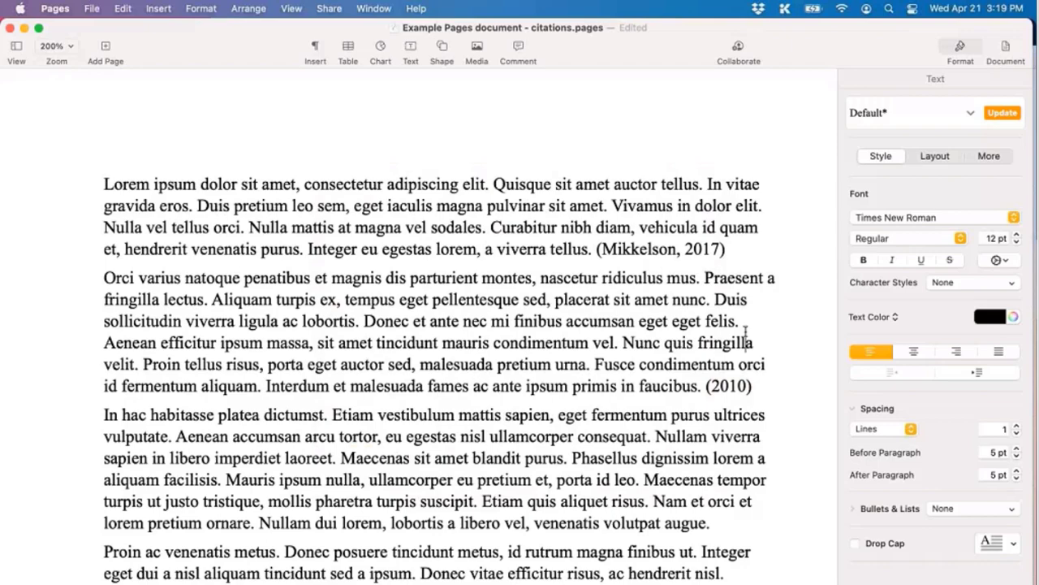
pyautogui.scroll(-1, 745, 330)
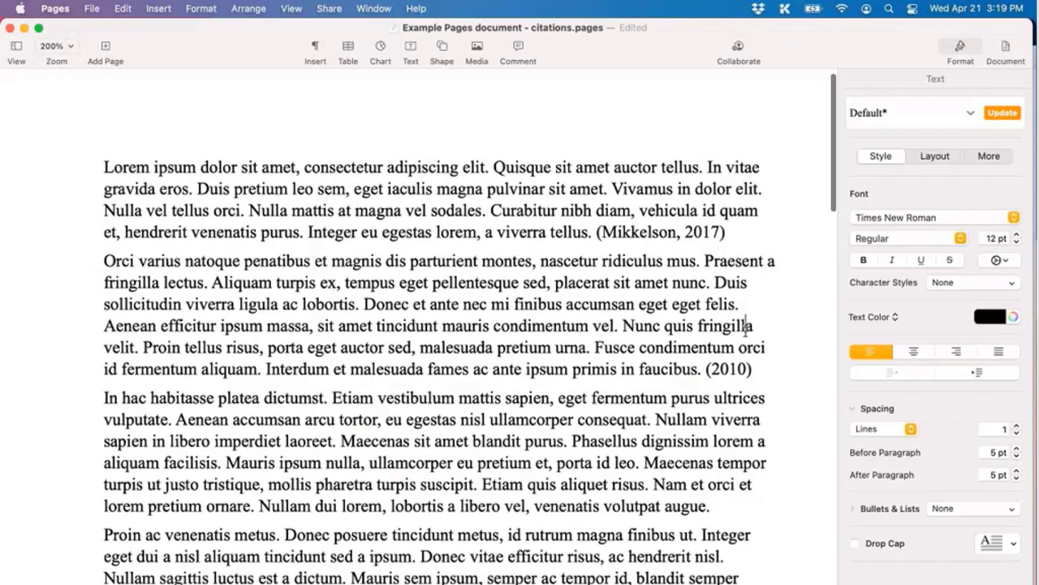
pyautogui.scroll(-10, 745, 330)
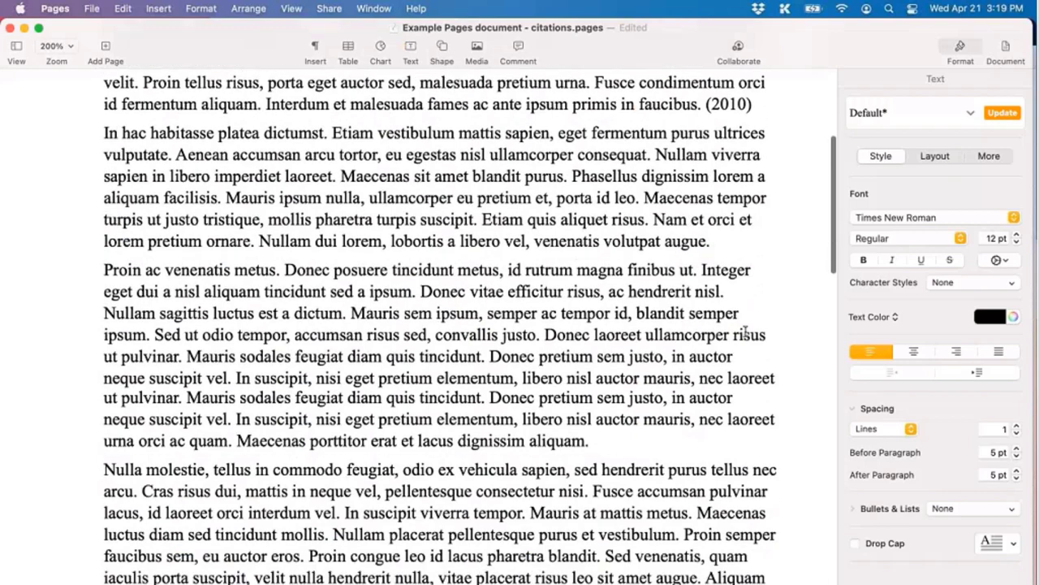
pyautogui.scroll(-15, 746, 330)
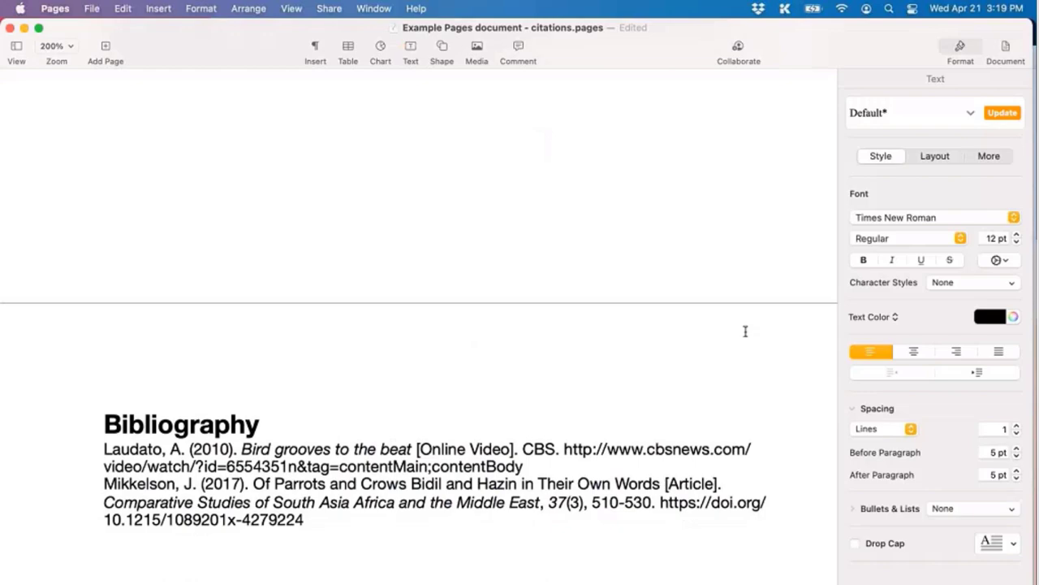
pyautogui.scroll(15, 746, 331)
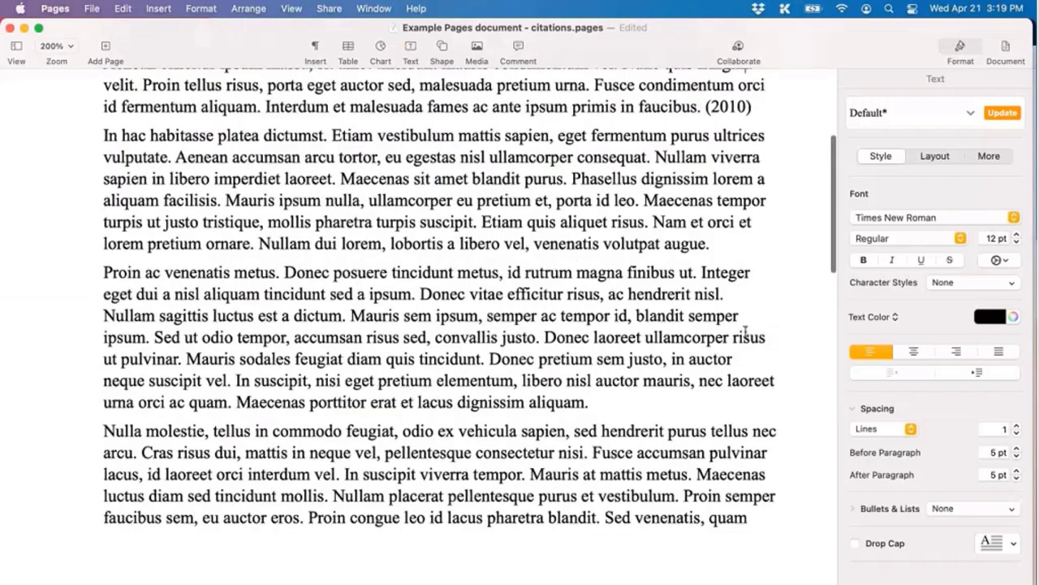
pyautogui.scroll(2, 746, 330)
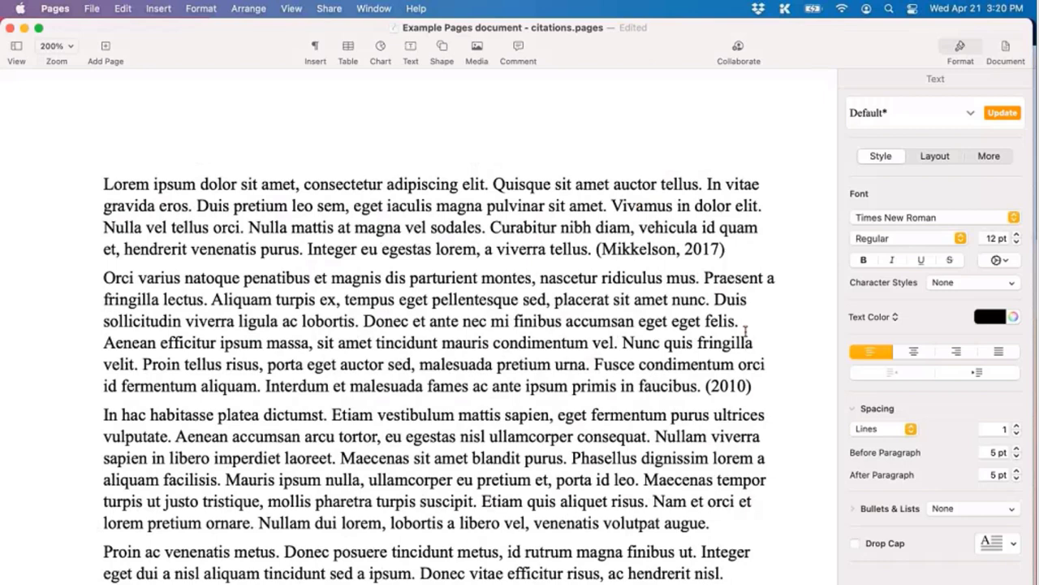
pyautogui.click(745, 330)
pyautogui.click(160, 8)
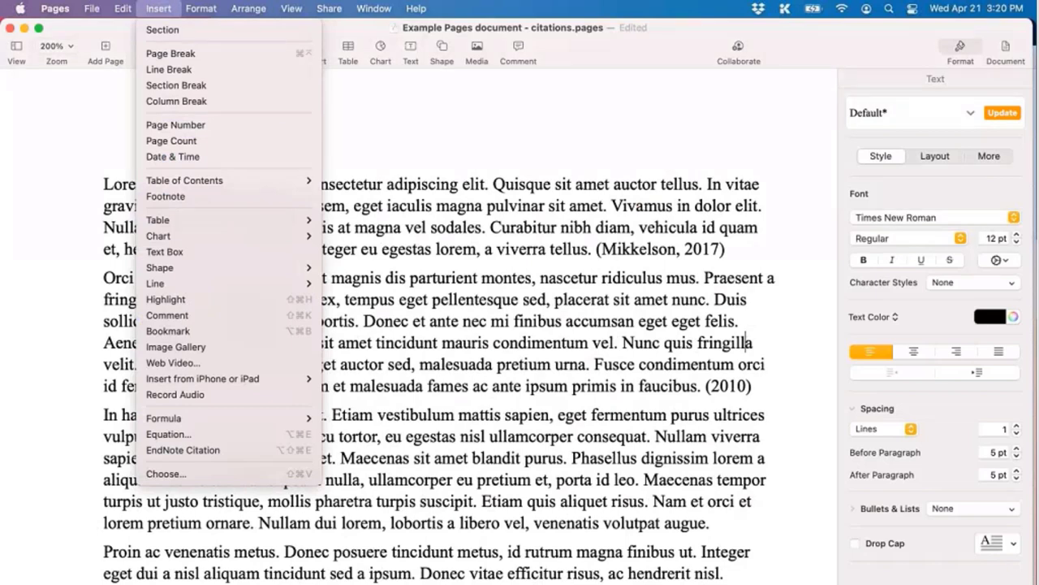
pyautogui.click(709, 279)
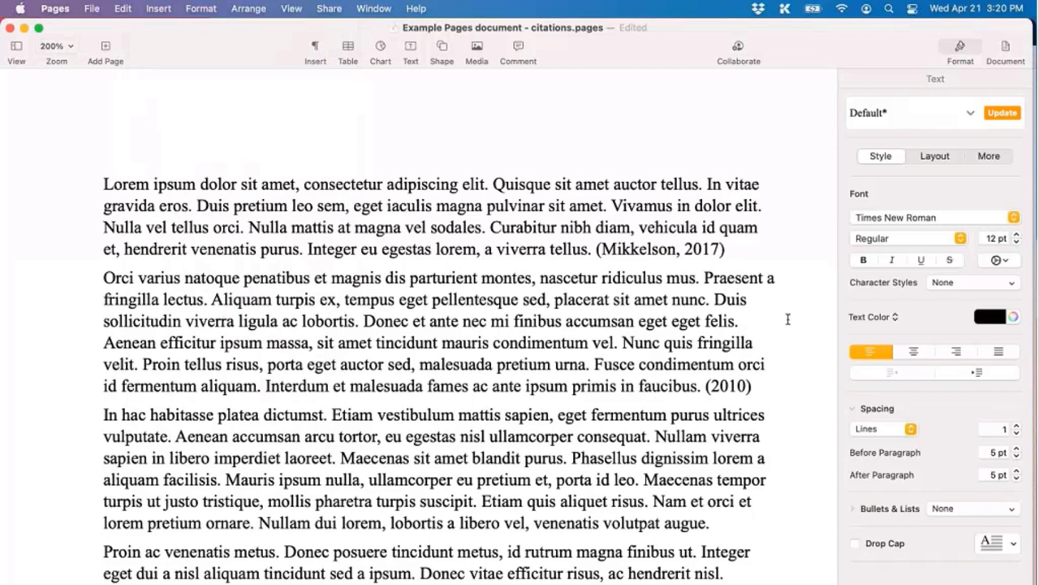
# Step: Open the EndNote citation finder at the end of the first paragraph and choose the 2012 reference "Symbolic communication in the grey parrot"
pyautogui.click(741, 243)
pyautogui.click(159, 9)
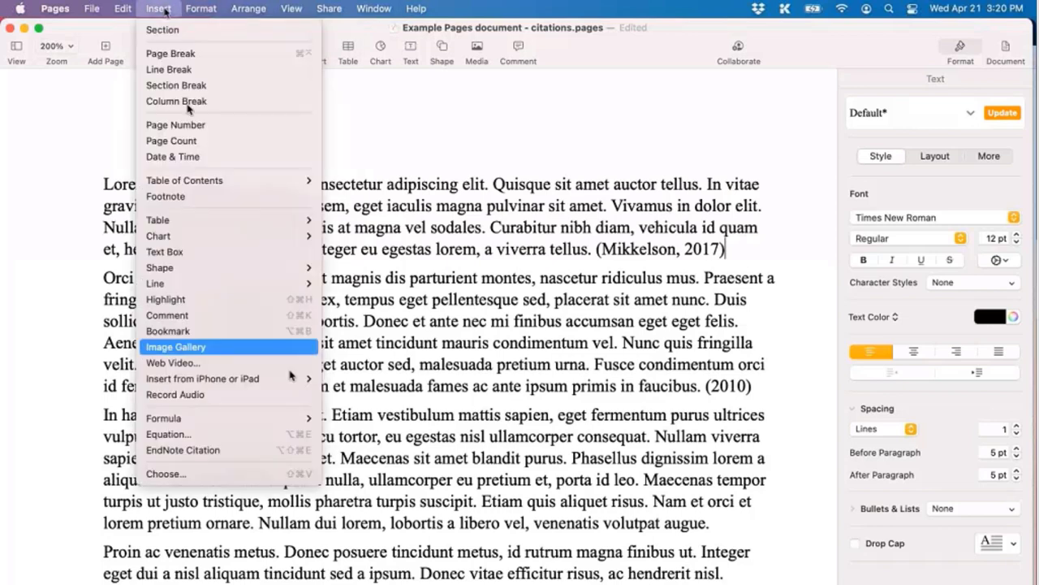
pyautogui.click(293, 457)
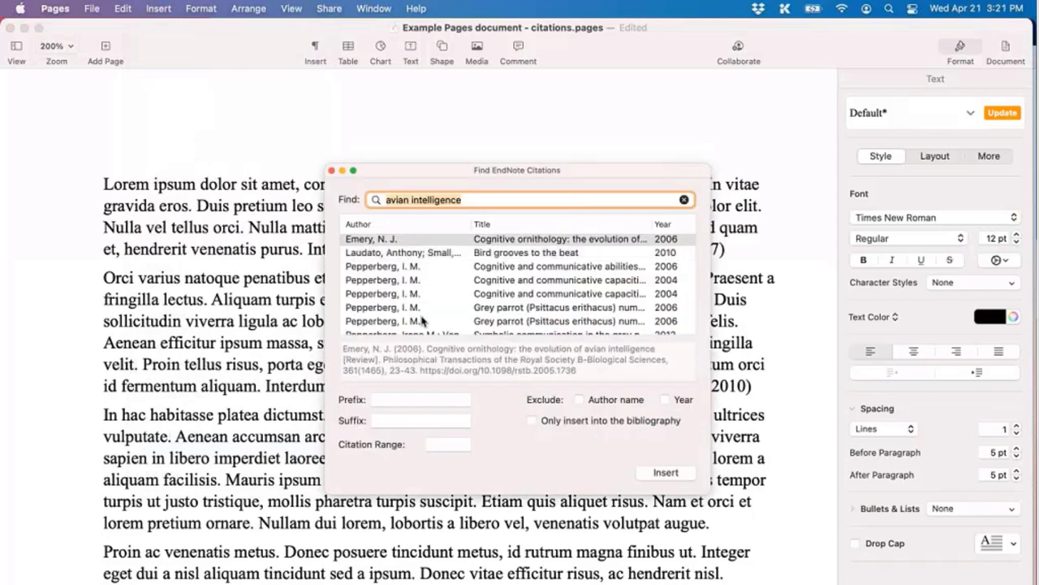
pyautogui.scroll(-3, 421, 319)
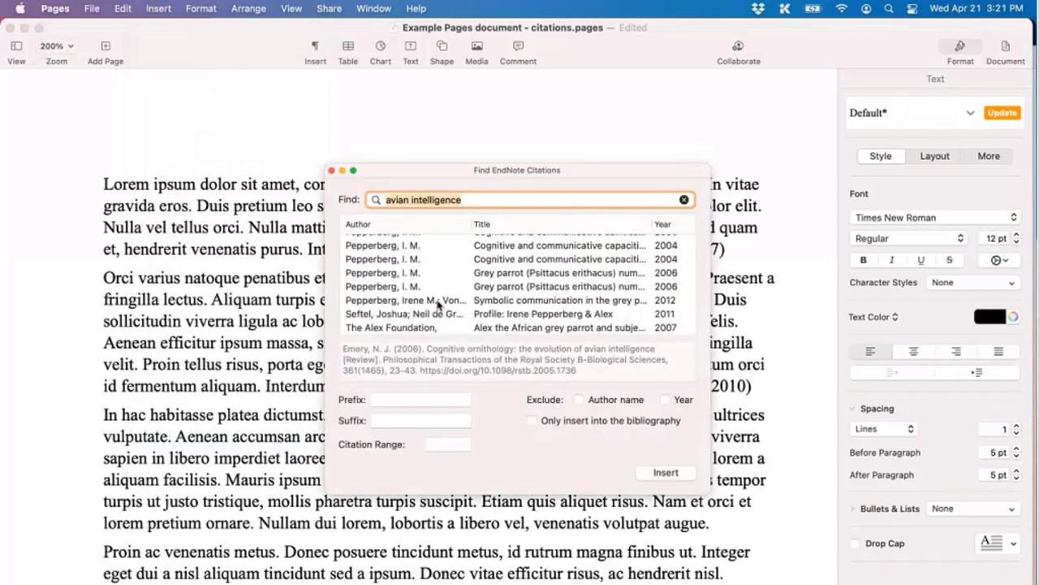
pyautogui.click(439, 300)
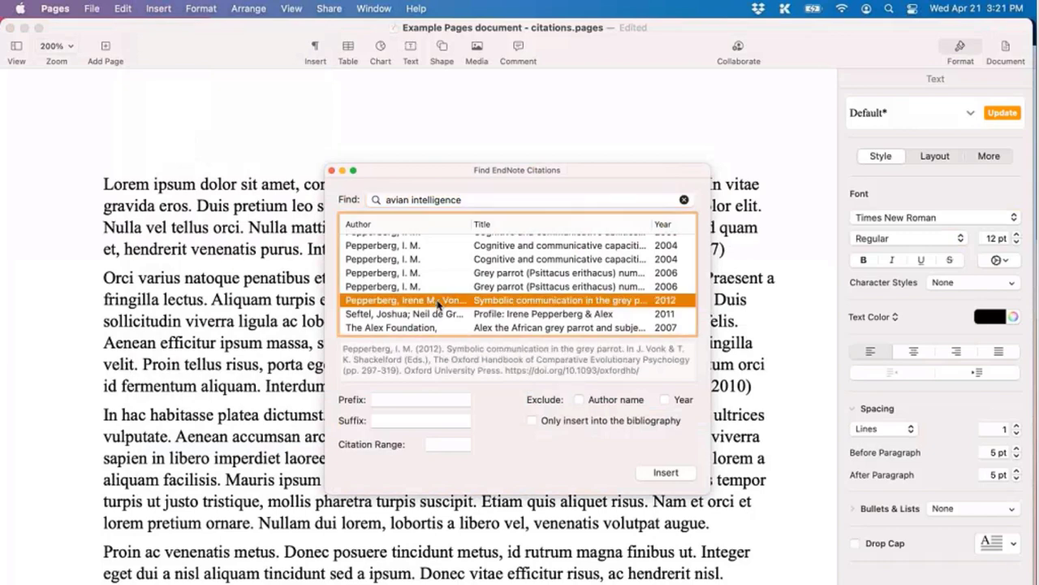
# Step: Give the selected 2012 reference the prefix "see also:" and insert it into the first paragraph's citation
pyautogui.click(451, 397)
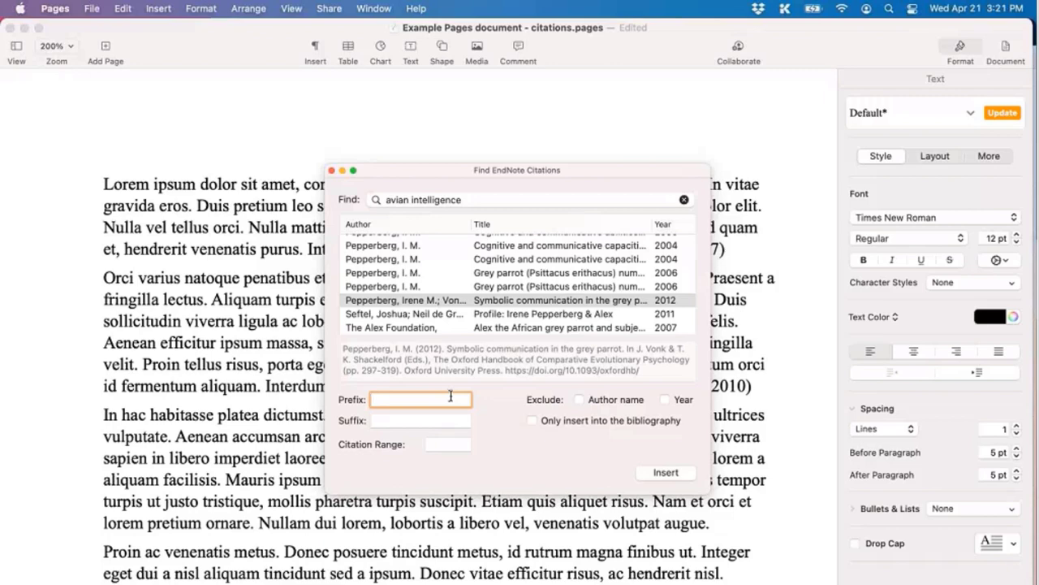
pyautogui.write('see also:')
pyautogui.click(410, 300)
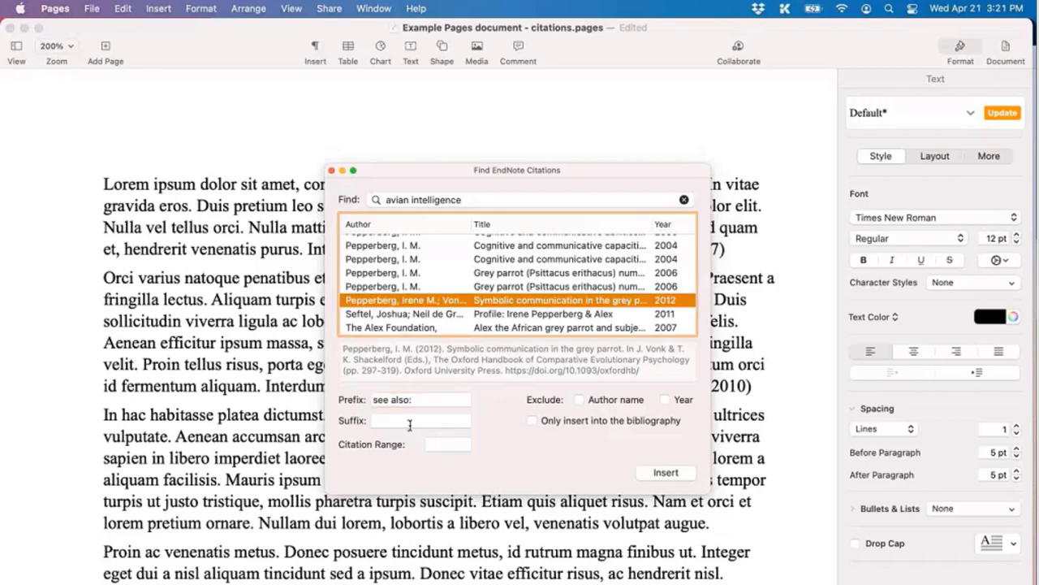
pyautogui.click(409, 402)
pyautogui.click(664, 473)
# Step: Add the 2006 reference "Cognitive ornithology: the evolution of avian intelligence" to the citation group ending the first paragraph
pyautogui.click(545, 281)
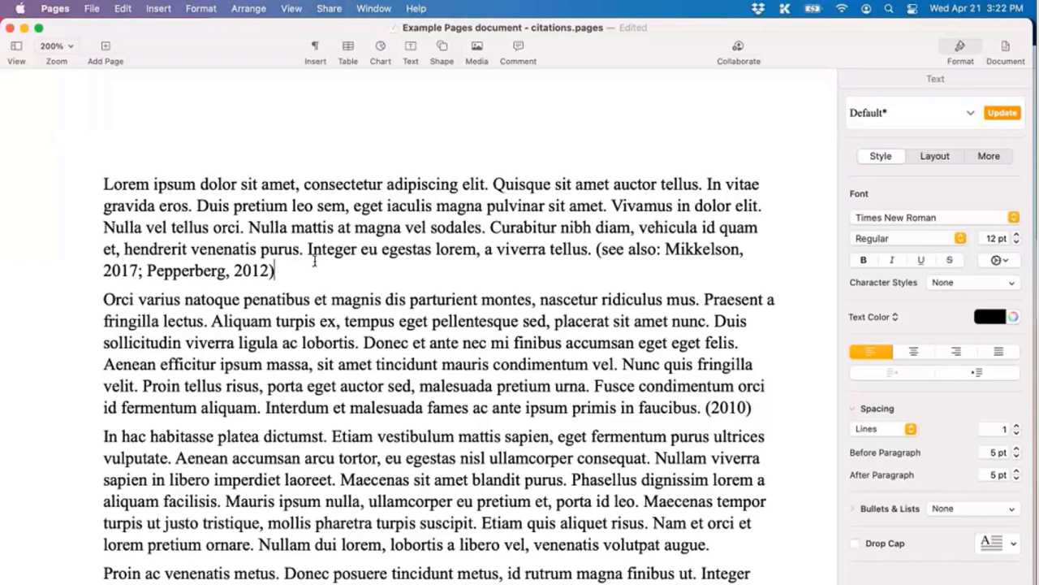
pyautogui.click(165, 7)
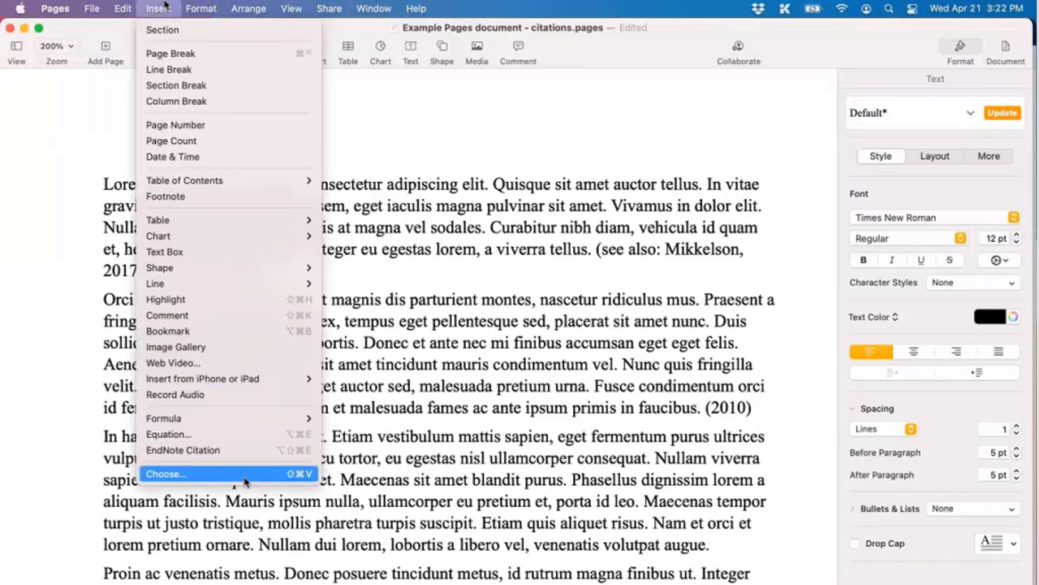
pyautogui.click(251, 452)
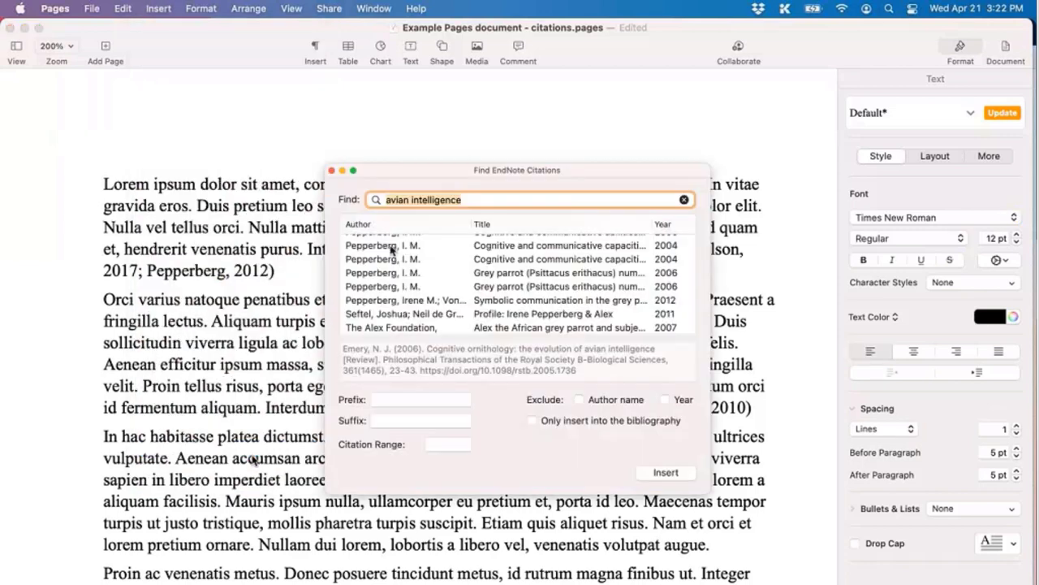
pyautogui.scroll(3, 429, 306)
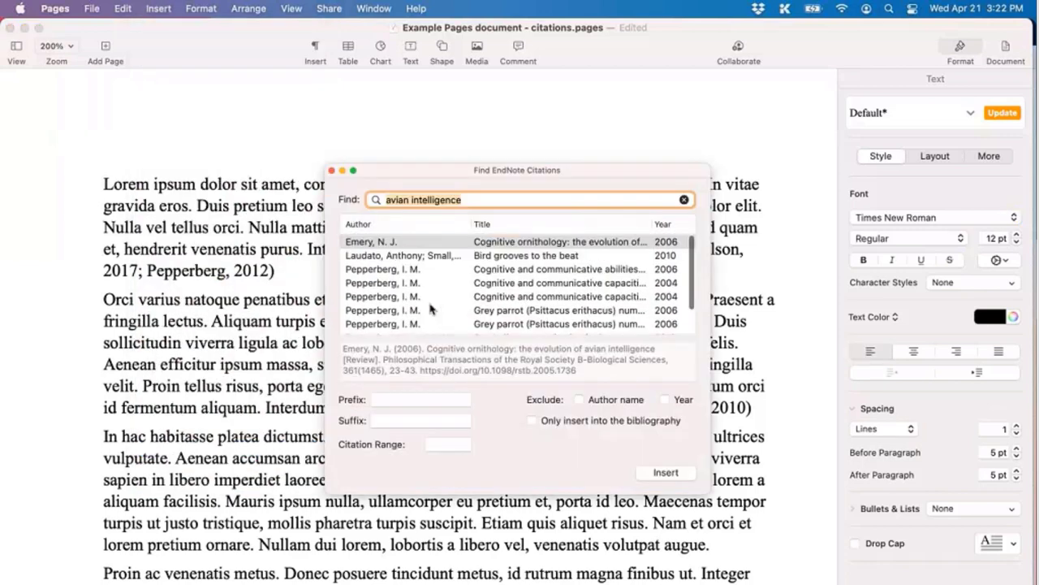
pyautogui.click(432, 240)
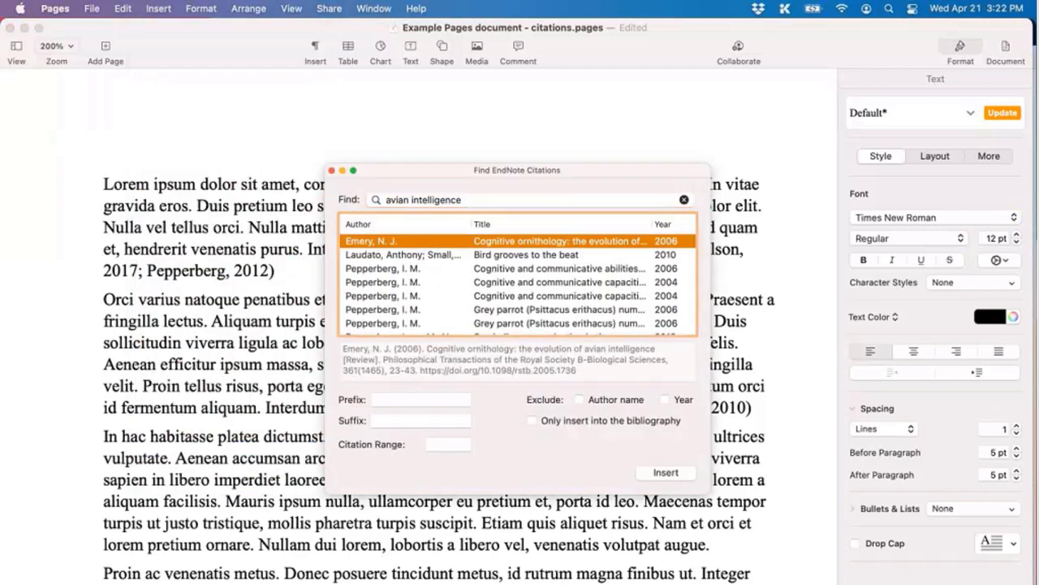
pyautogui.doubleClick(412, 242)
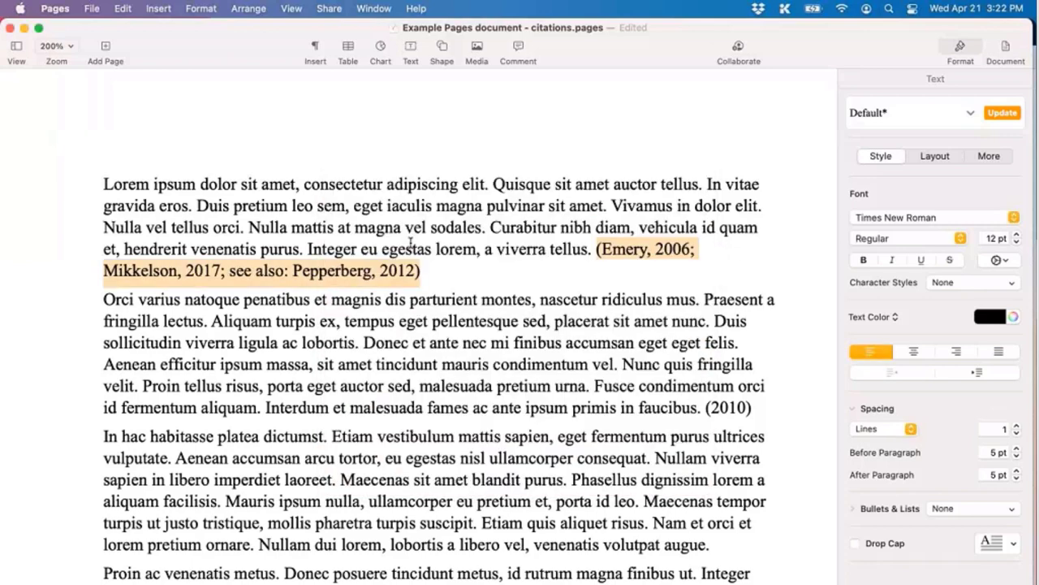
pyautogui.click(492, 272)
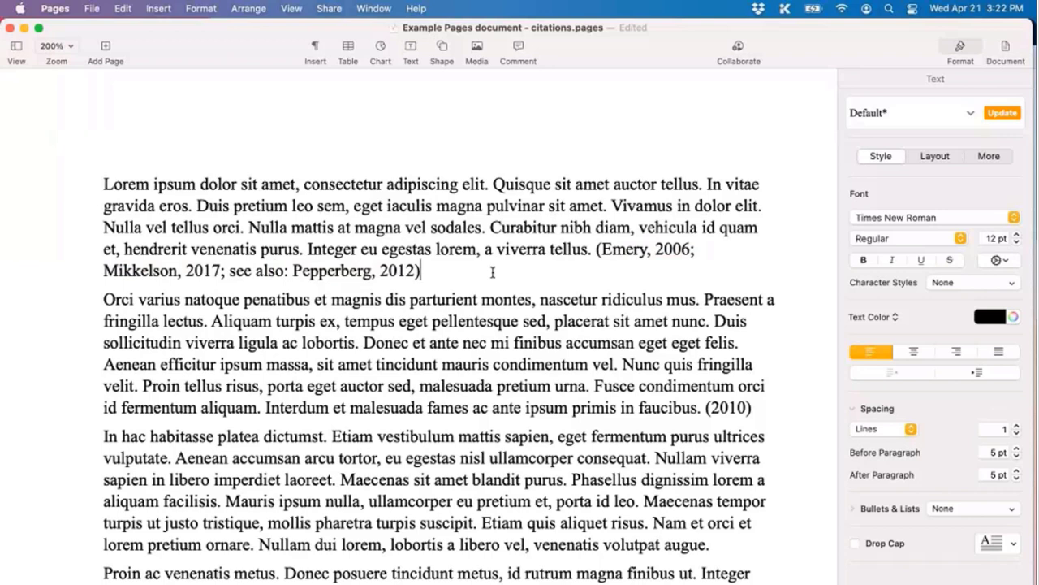
# Step: Place the insertion point at the end of the third paragraph and search the EndNote citations for "bats"
pyautogui.scroll(-3, 492, 272)
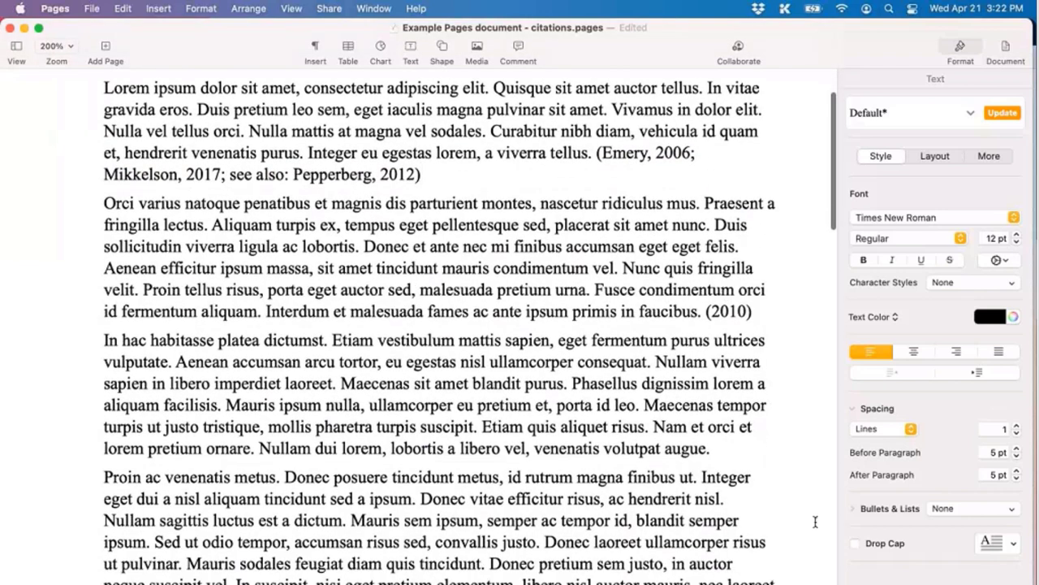
pyautogui.click(758, 444)
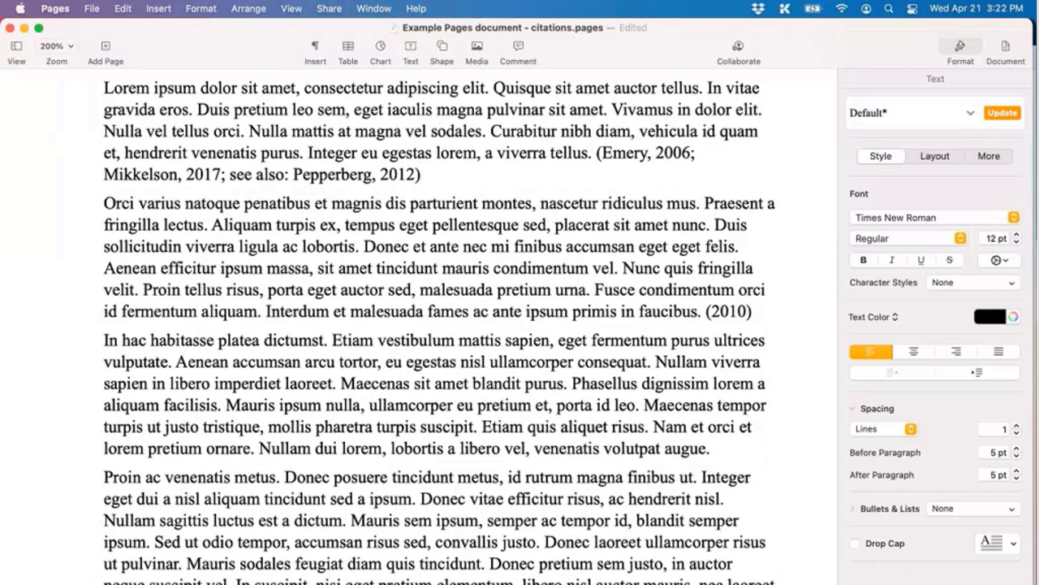
pyautogui.click(159, 8)
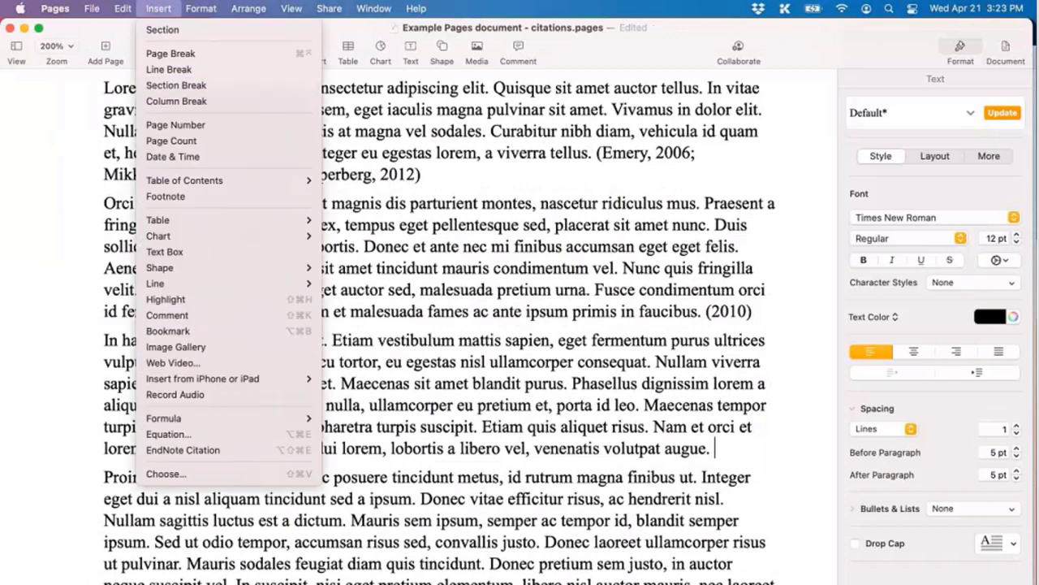
pyautogui.click(238, 450)
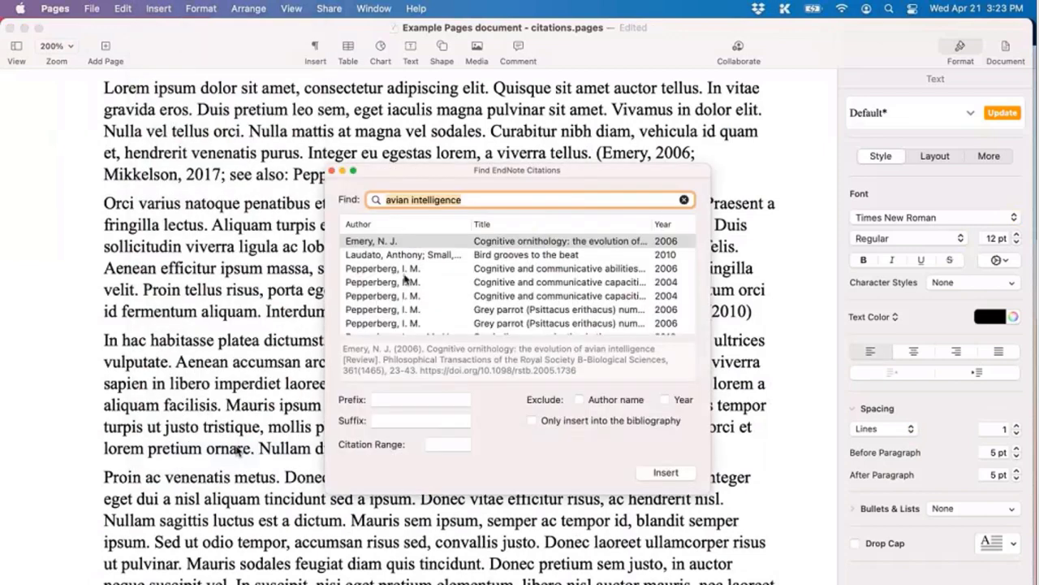
pyautogui.write('bats')
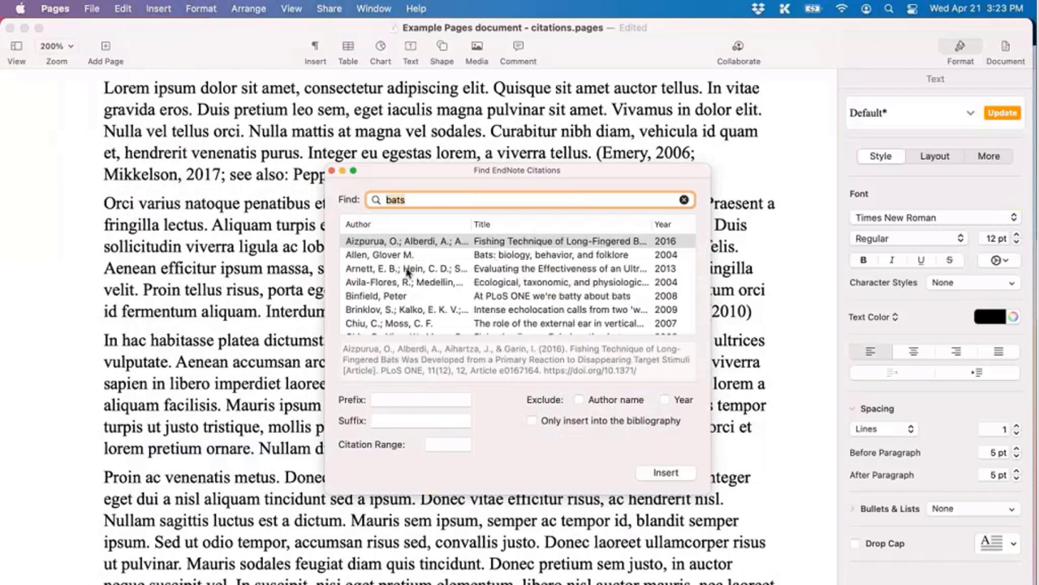
pyautogui.scroll(-3, 467, 280)
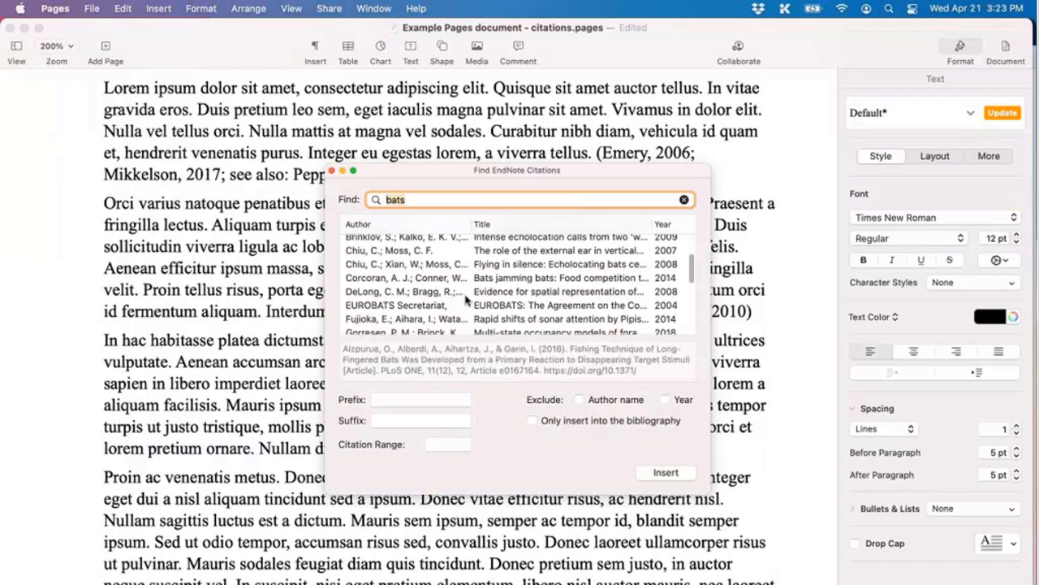
# Step: Insert the 2008 reference "Evidence for spatial representation of object shape by echolocating bats" as a citation
pyautogui.click(460, 294)
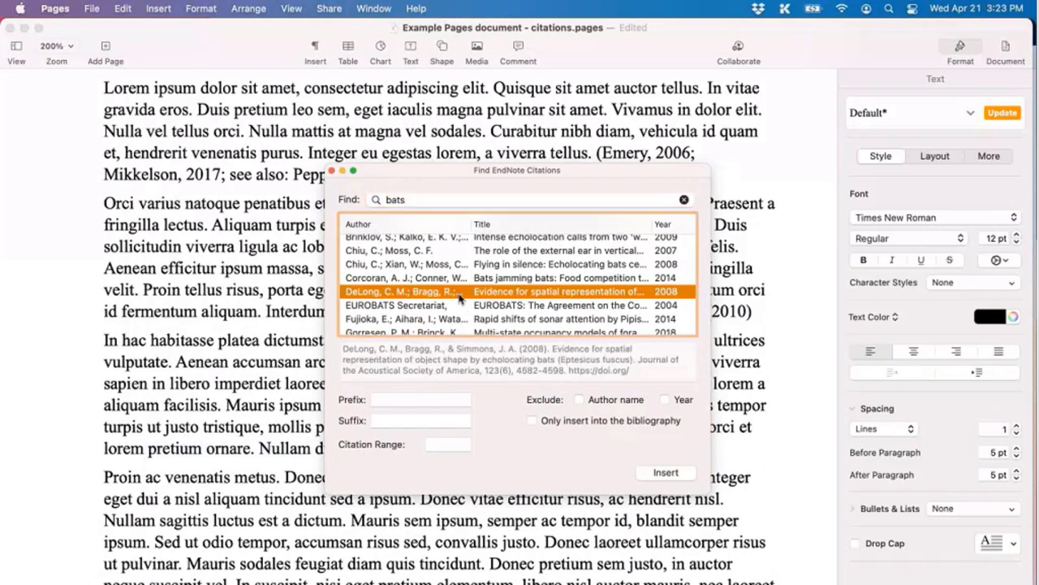
pyautogui.click(665, 473)
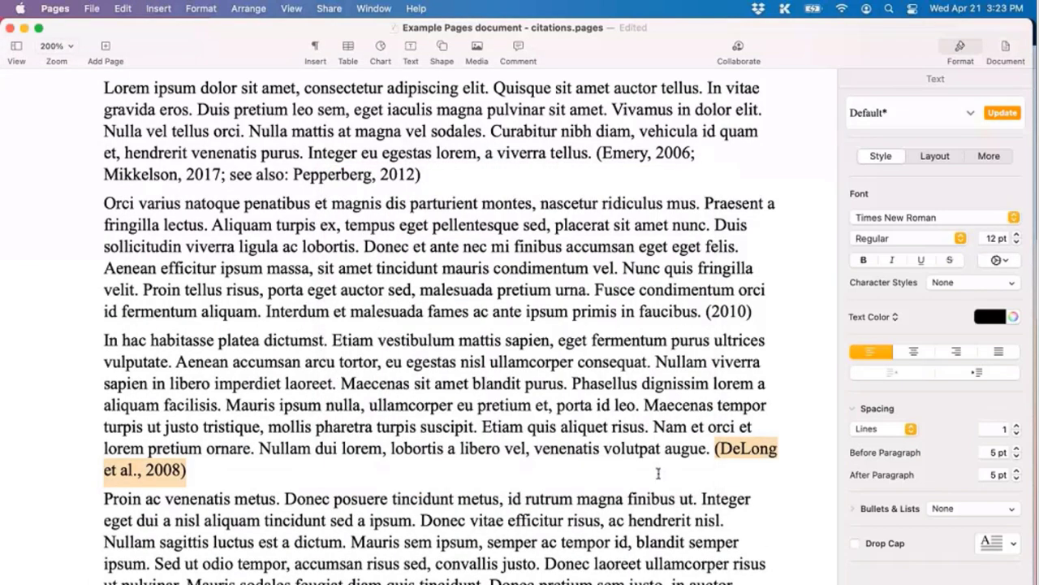
pyautogui.click(658, 472)
# Step: Edit the 2008 citation ending the third paragraph and set its page range to 25-26
pyautogui.scroll(-3, 658, 472)
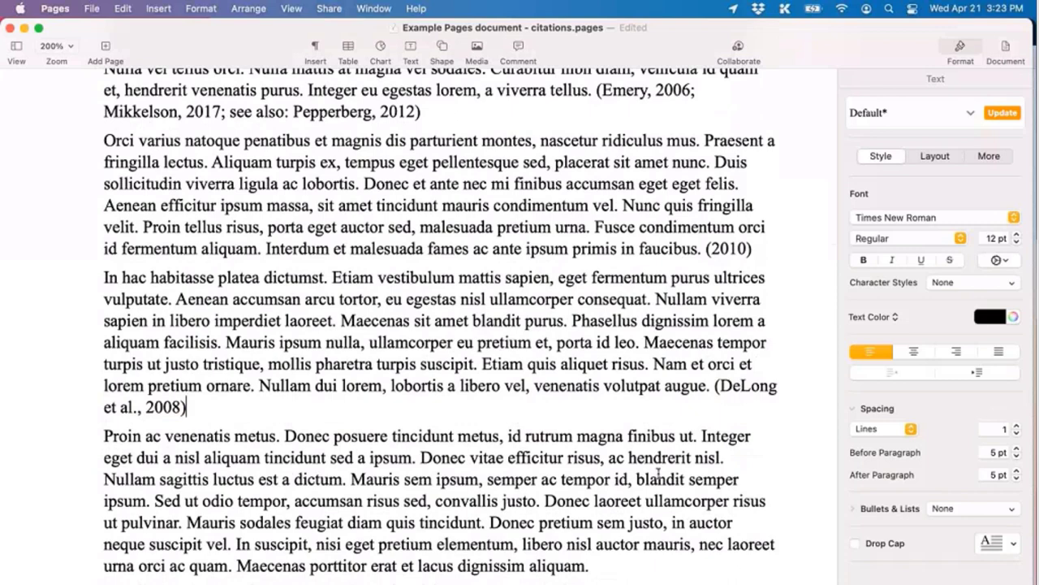
pyautogui.click(748, 388)
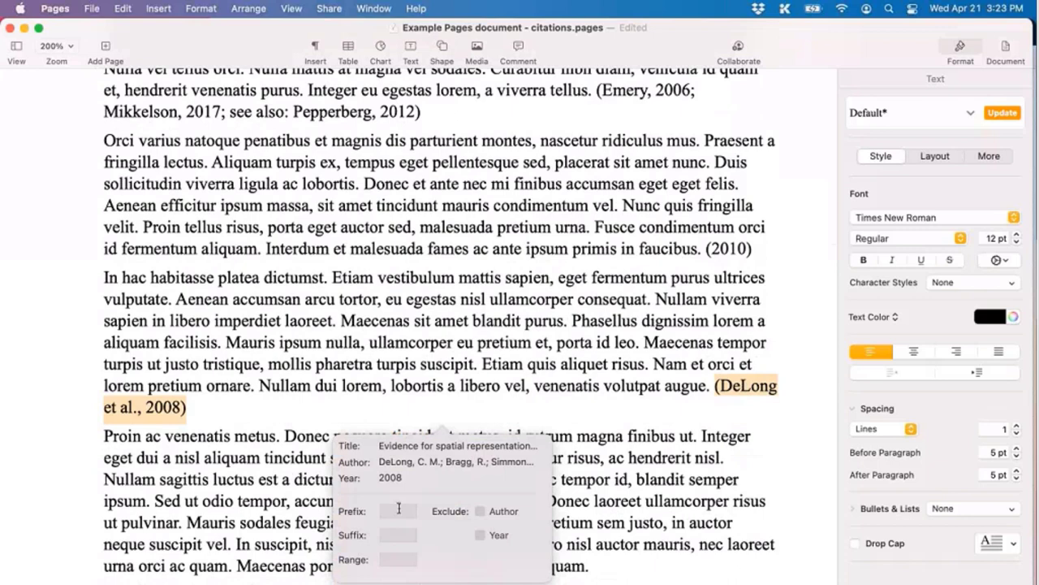
pyautogui.click(391, 536)
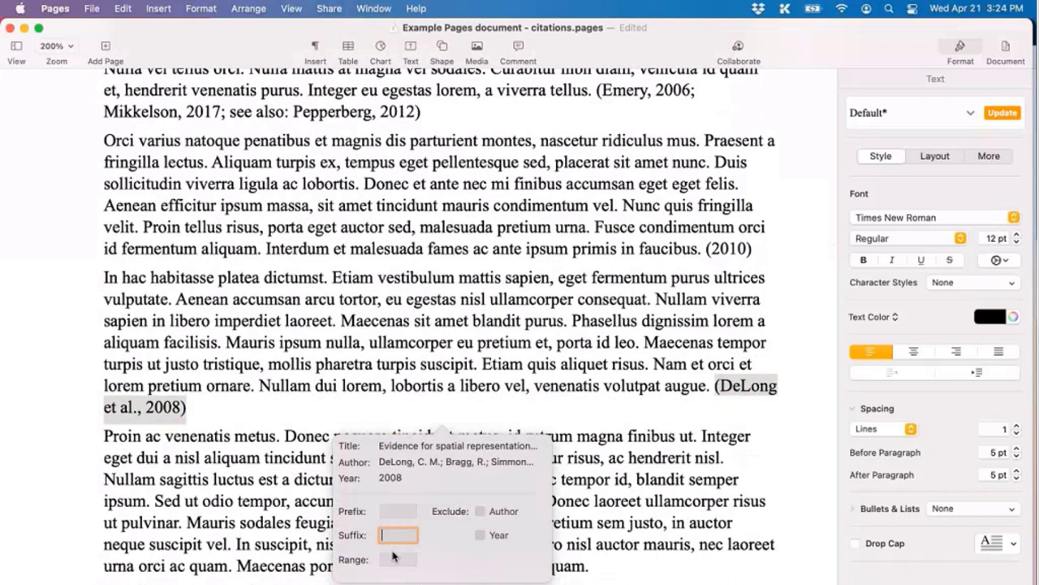
pyautogui.click(395, 558)
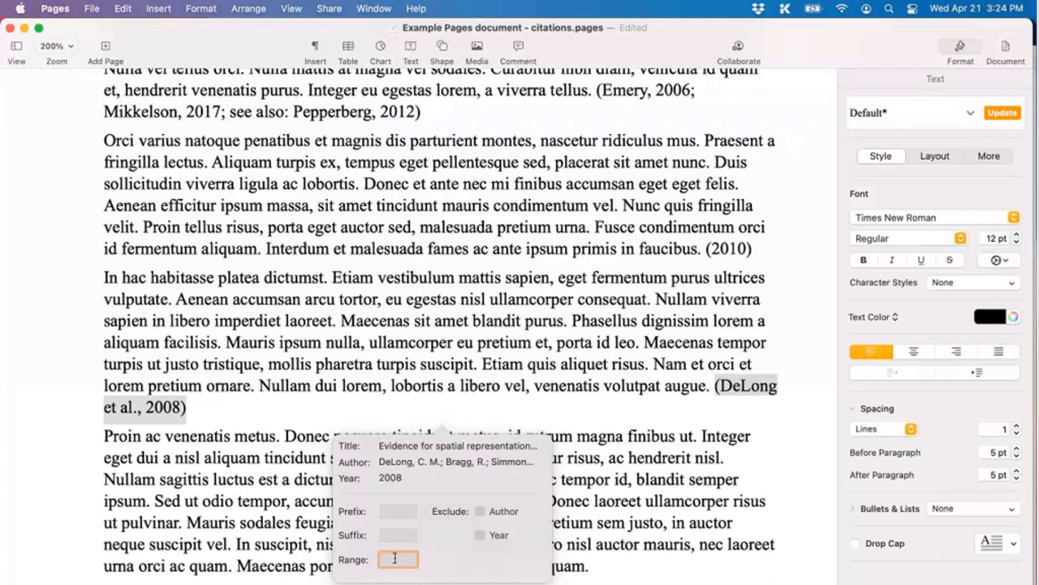
pyautogui.write('25-26')
pyautogui.press('Return')
pyautogui.press('Escape')
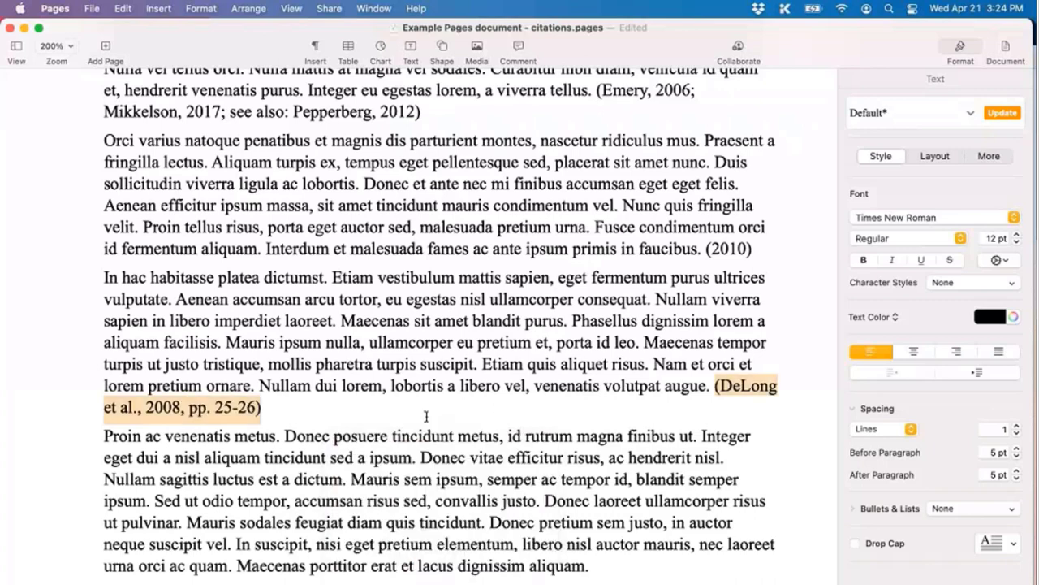
# Step: Review the prefix, suffix, range and exclusion options of the 2008 citation ending the third paragraph
pyautogui.click(343, 401)
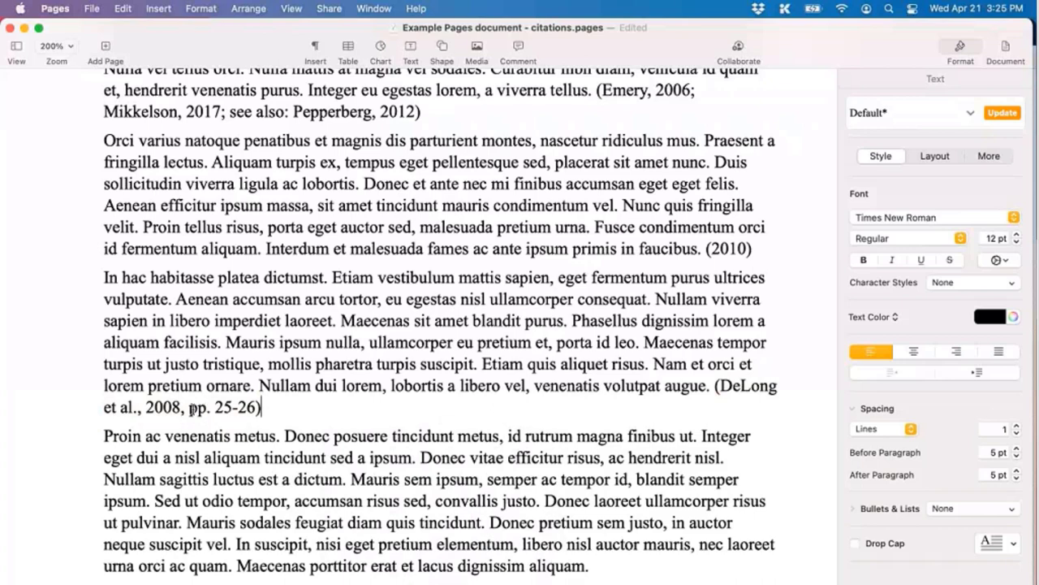
pyautogui.click(221, 410)
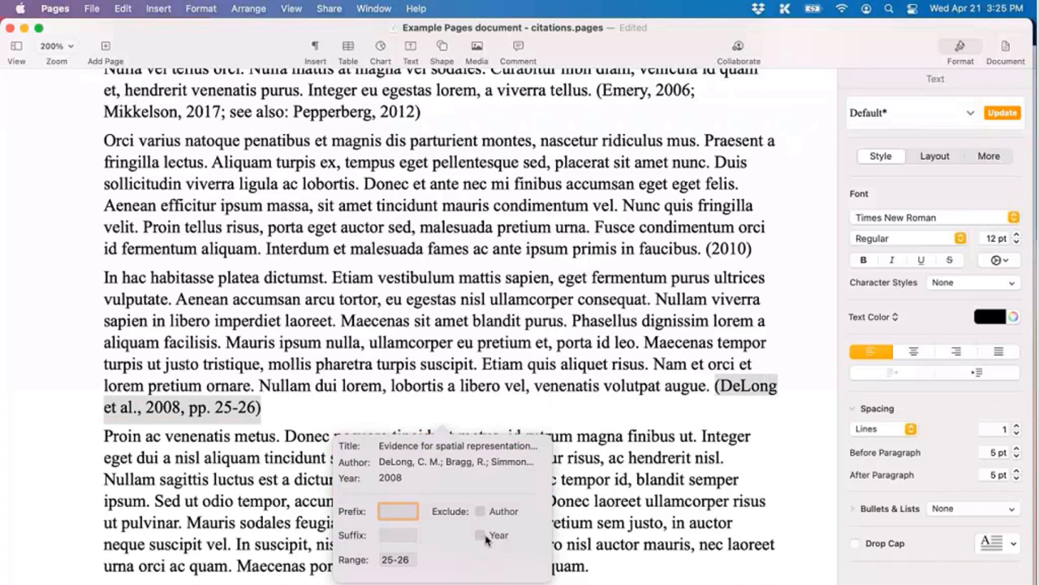
pyautogui.click(549, 385)
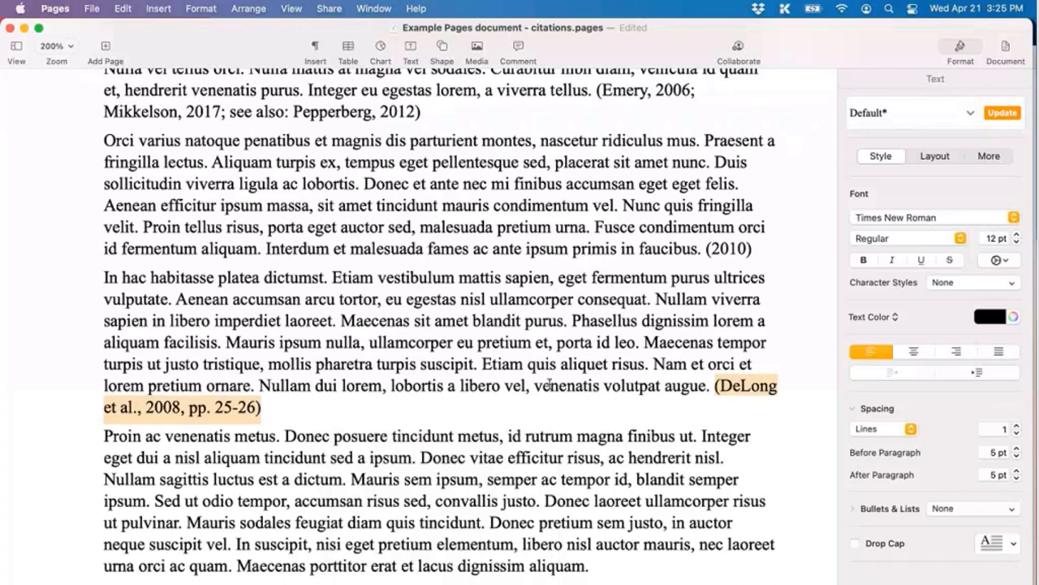
pyautogui.click(610, 277)
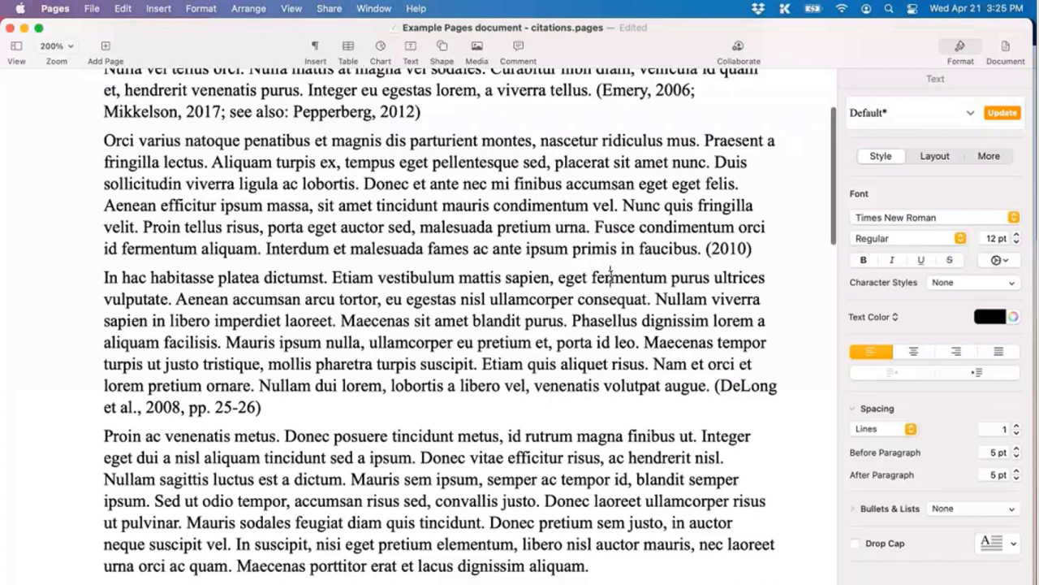
# Step: Select the 2010 citation ending the second paragraph and check its entry in the bibliography at the end of the document
pyautogui.scroll(2, 610, 277)
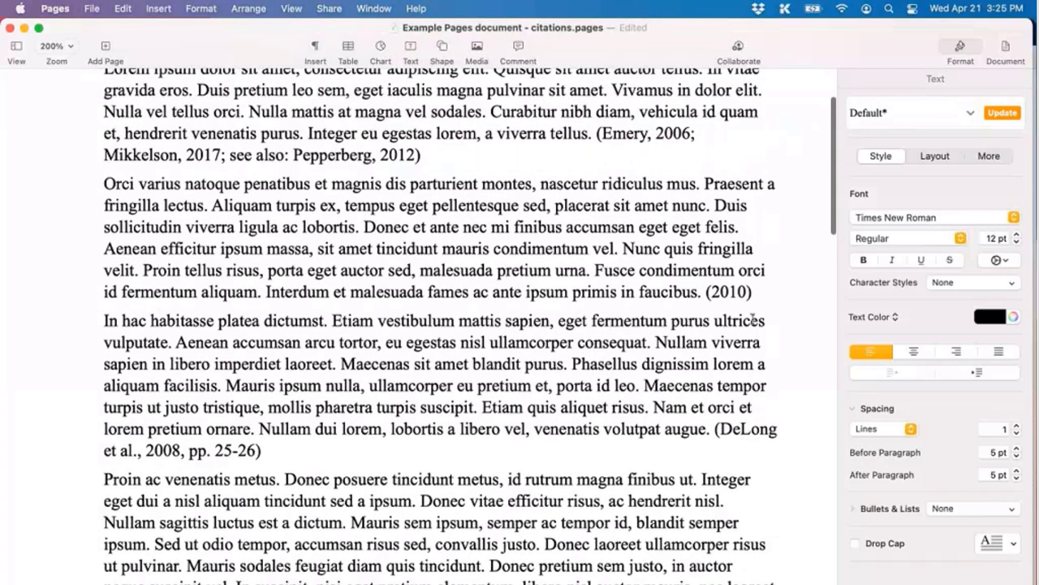
pyautogui.click(725, 292)
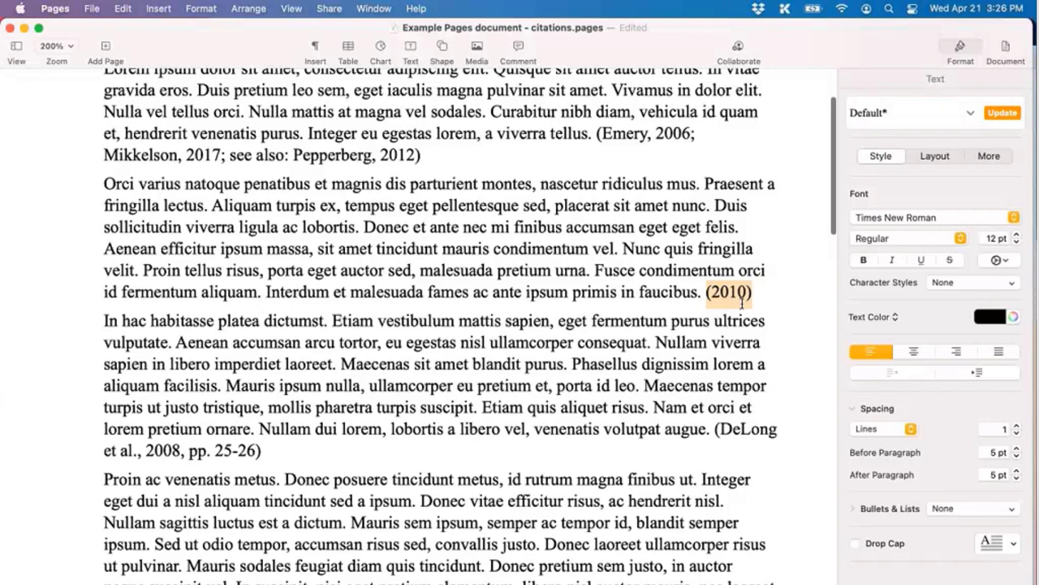
pyautogui.scroll(-4, 735, 244)
pyautogui.scroll(1, 724, 113)
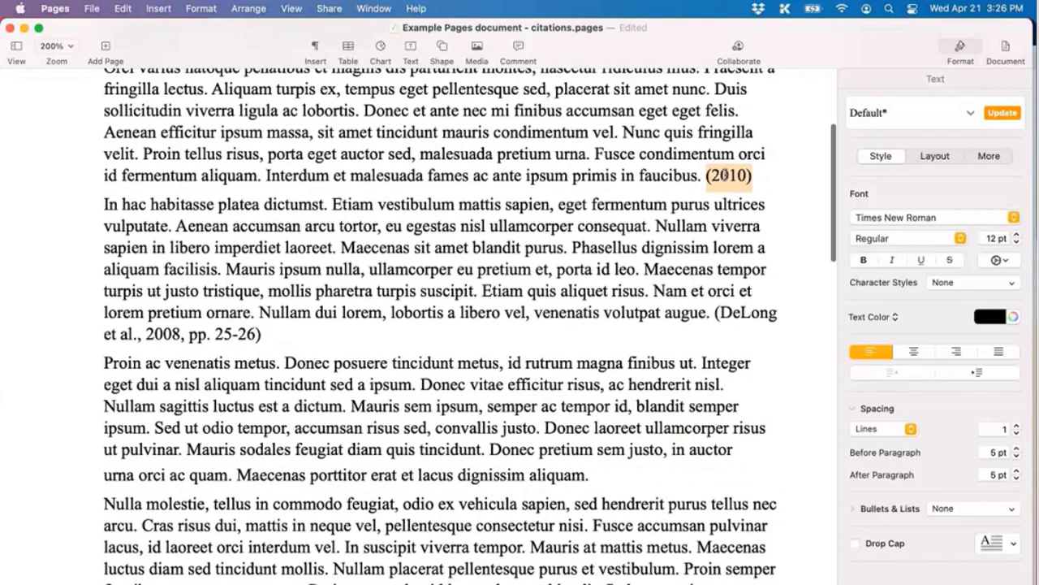
pyautogui.scroll(-20, 694, 365)
pyautogui.scroll(-10, 694, 367)
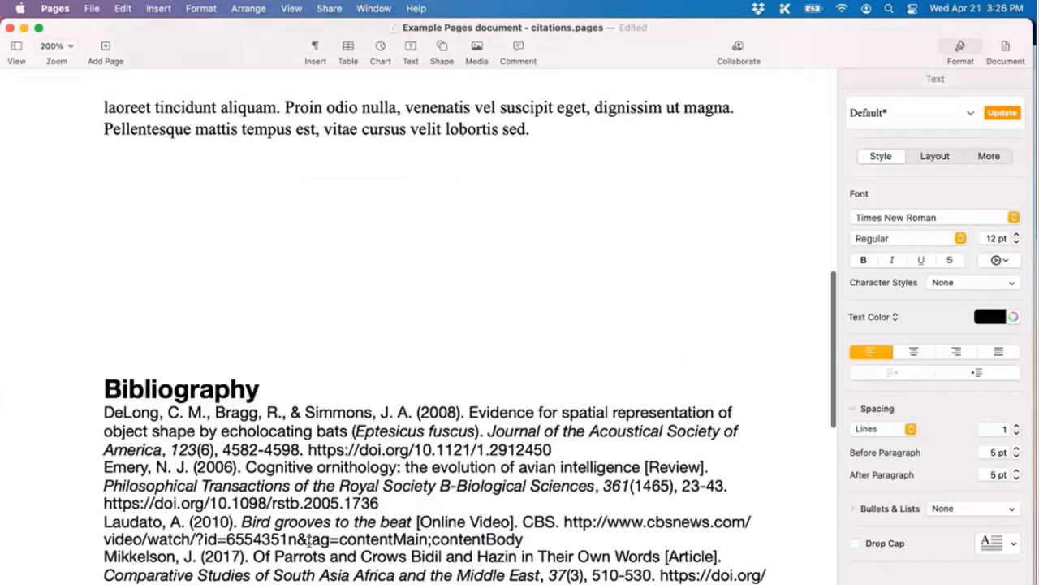
pyautogui.scroll(15, 463, 342)
pyautogui.scroll(7, 464, 342)
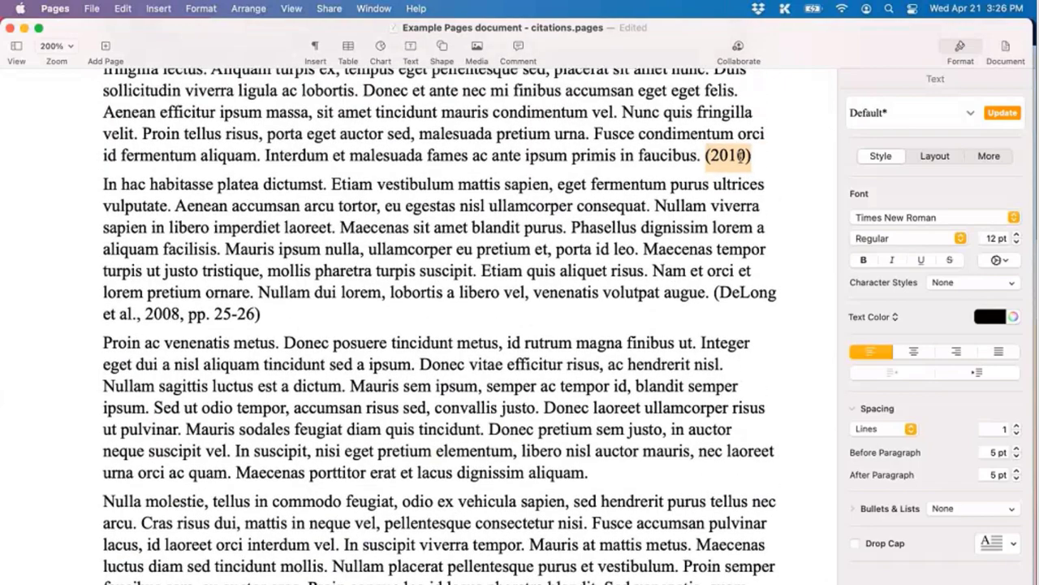
# Step: Open the EndNote citation search with the 2010 citation selected, and close it without inserting a reference
pyautogui.click(741, 155)
pyautogui.press('Escape')
pyautogui.click(167, 9)
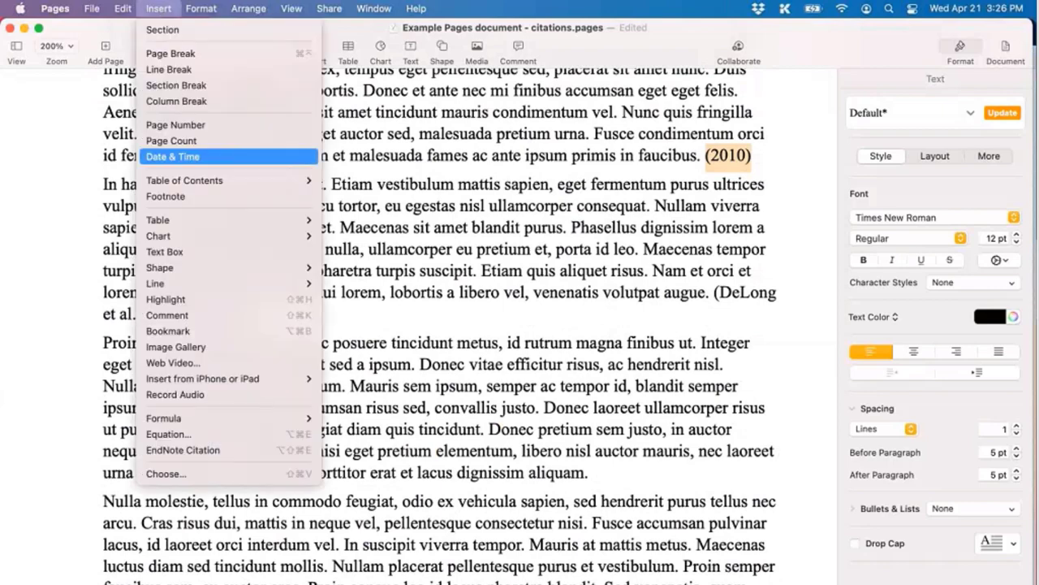
pyautogui.click(230, 450)
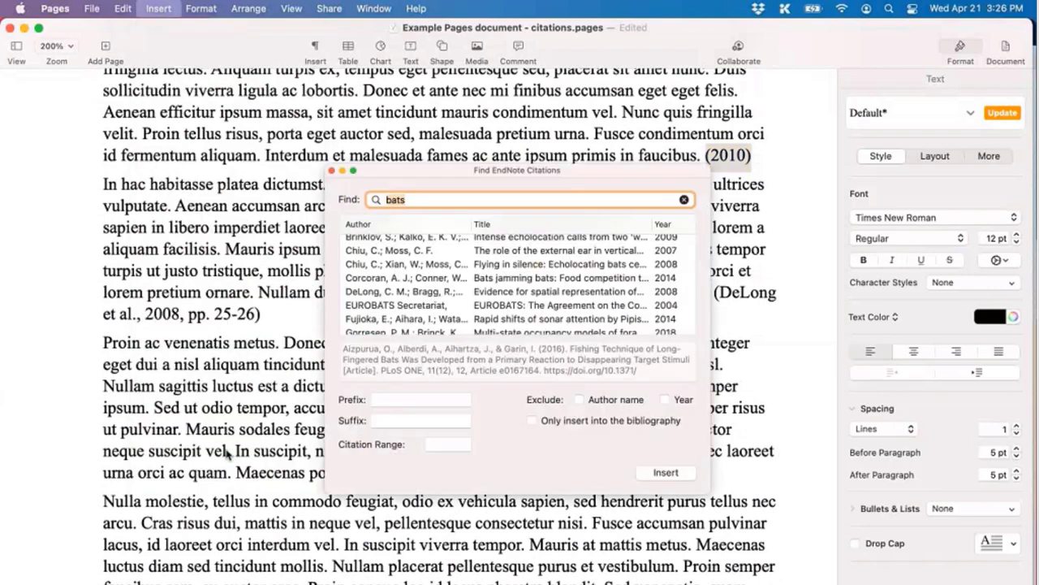
pyautogui.click(332, 171)
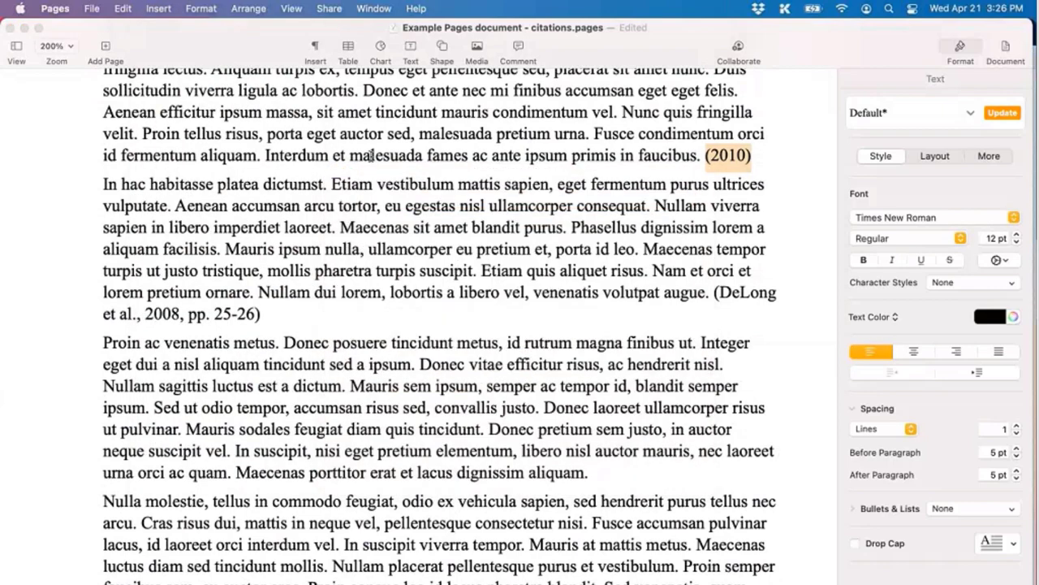
pyautogui.click(122, 8)
pyautogui.moveTo(158, 8)
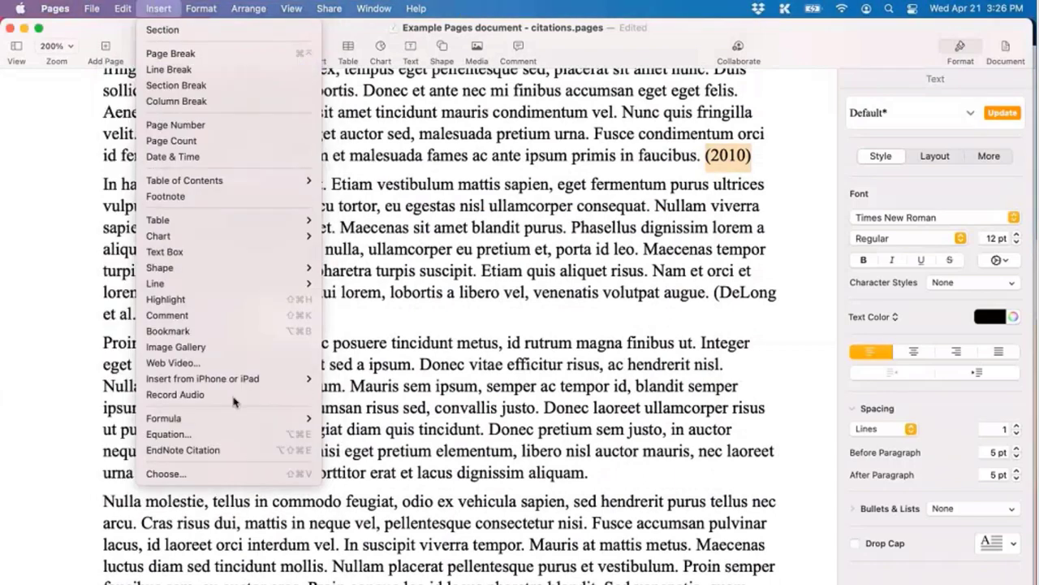
# Step: Review the citation options of the 2010 reference "Bird grooves to the beat" and dismiss them
pyautogui.click(768, 189)
pyautogui.click(736, 156)
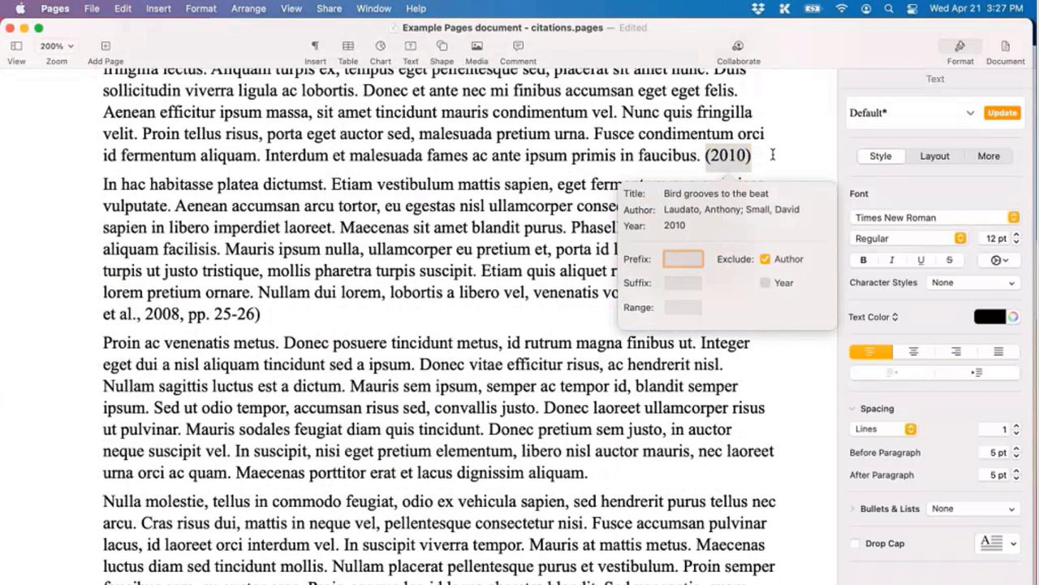
pyautogui.press('Escape')
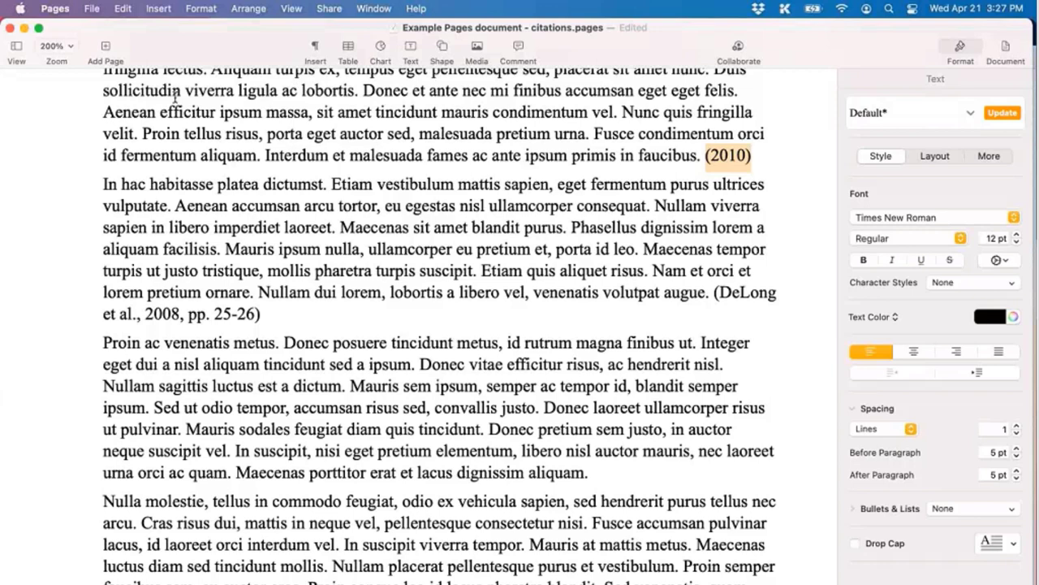
# Step: Close the citations document and insert a footnote at the end of the paragraph in the footnotes document
pyautogui.click(10, 28)
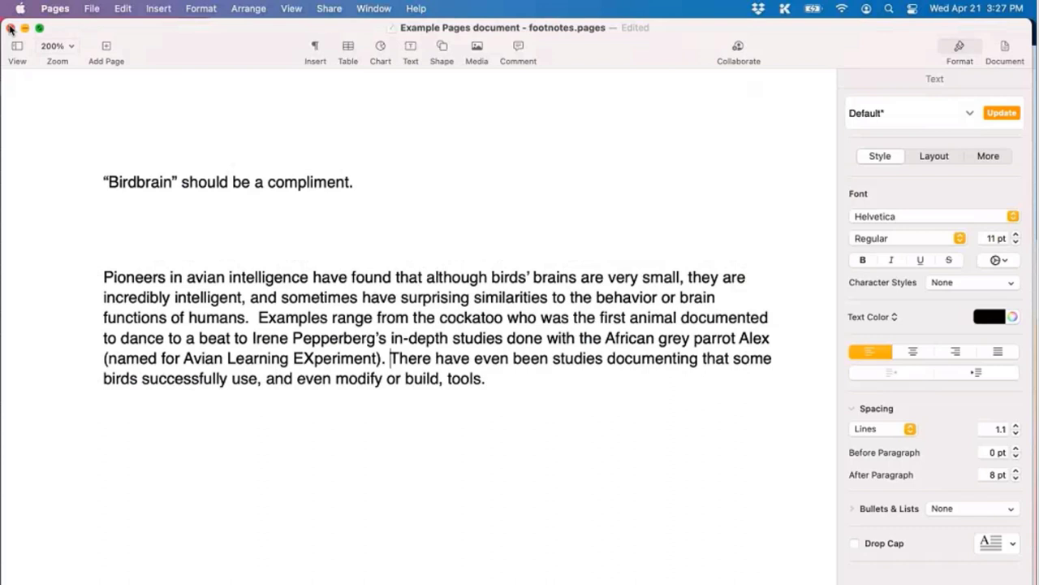
pyautogui.scroll(1, 98, 181)
pyautogui.scroll(-1, 98, 182)
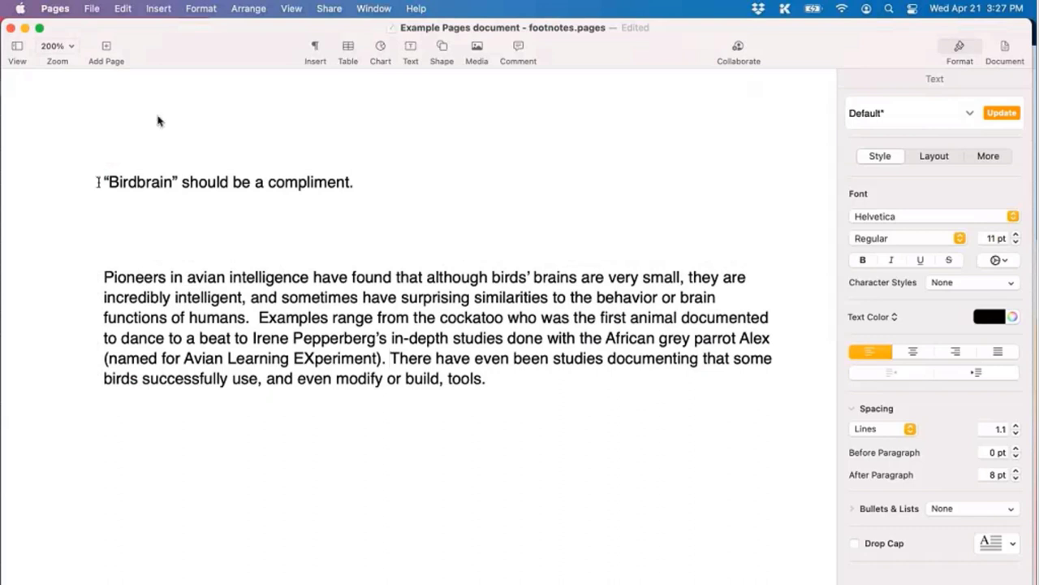
pyautogui.moveTo(192, 149)
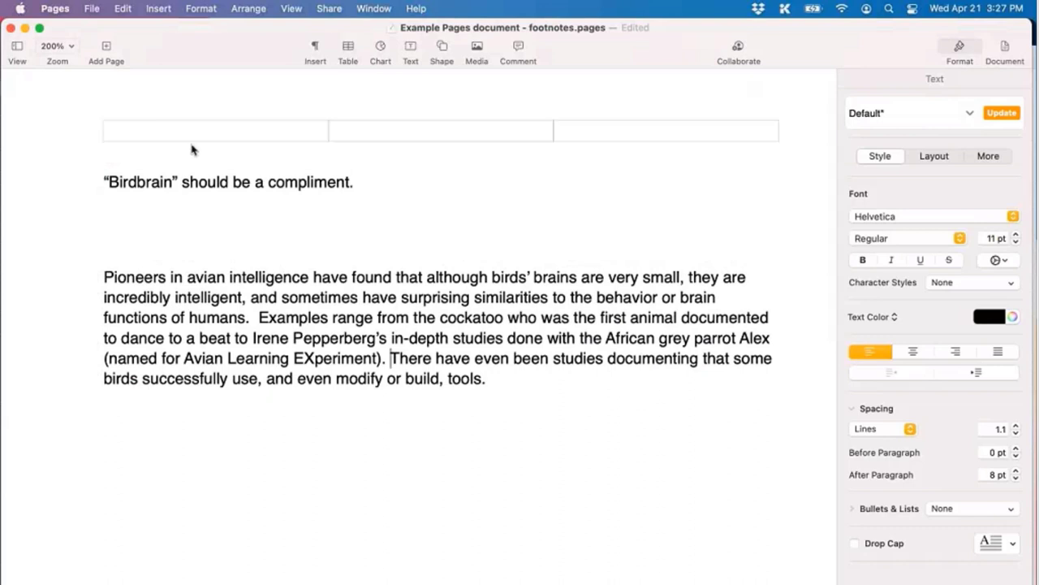
pyautogui.click(519, 382)
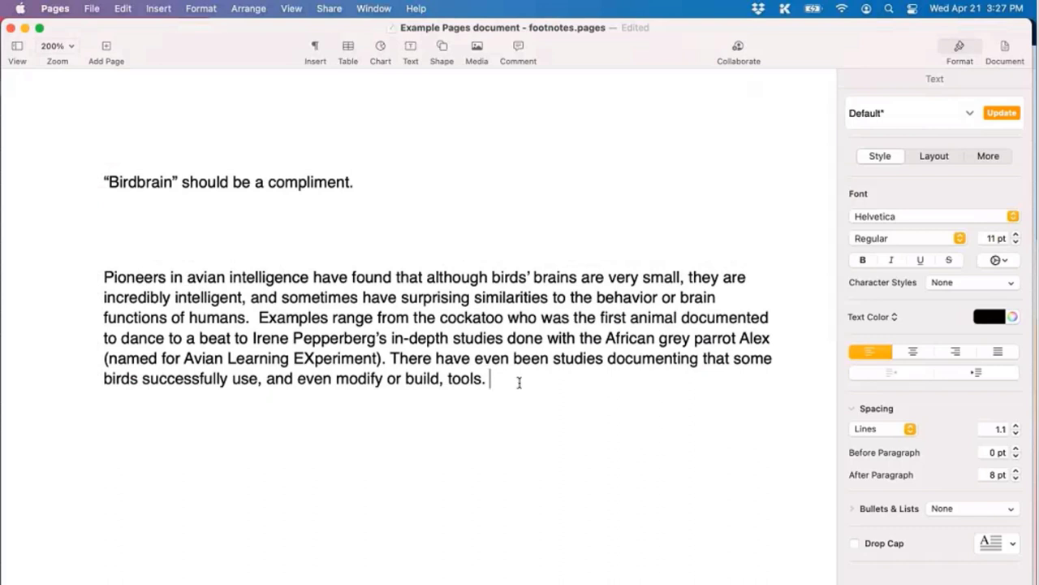
pyautogui.click(158, 9)
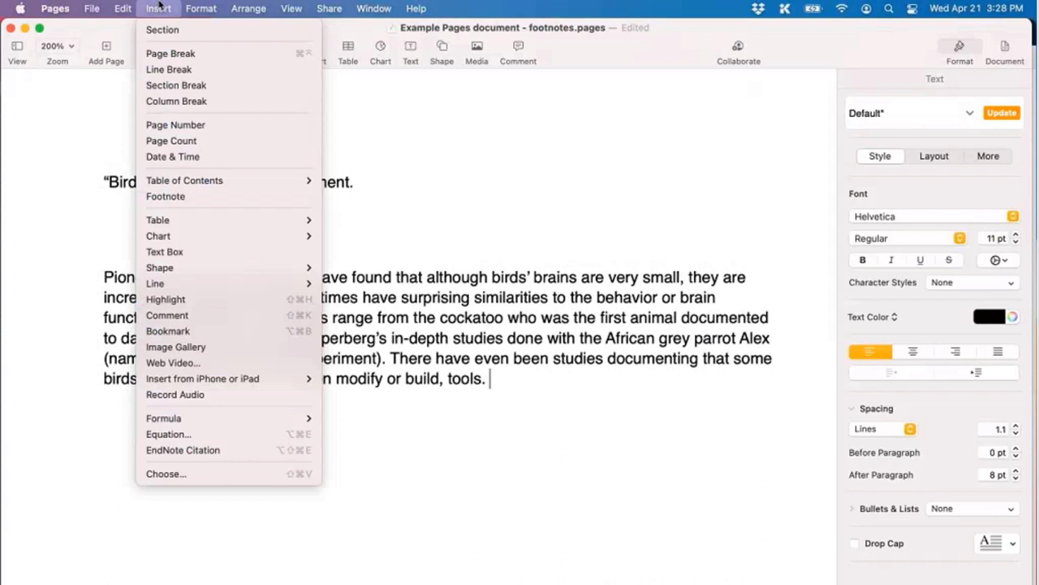
pyautogui.click(214, 201)
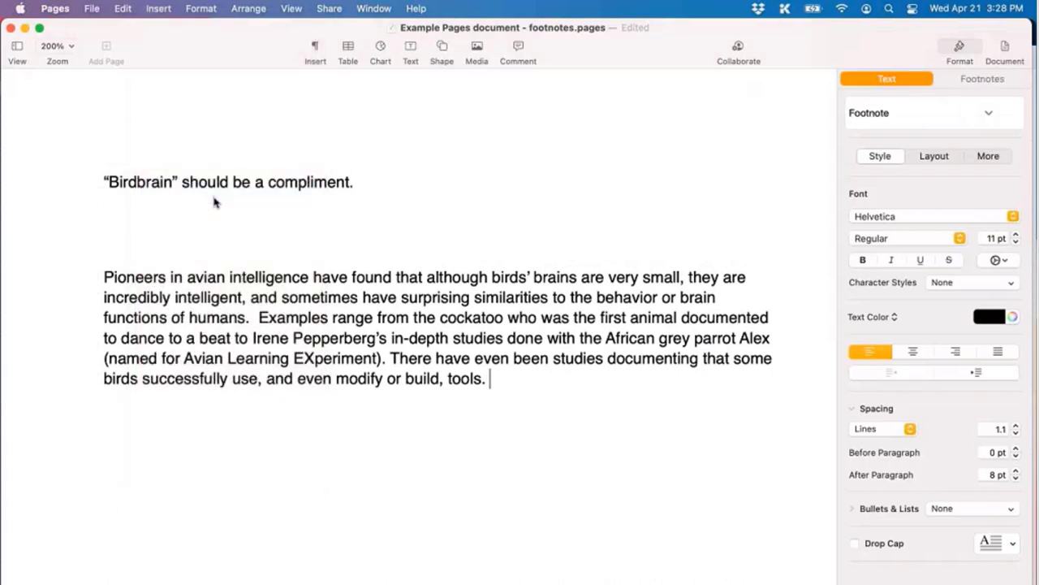
pyautogui.scroll(10, 425, 330)
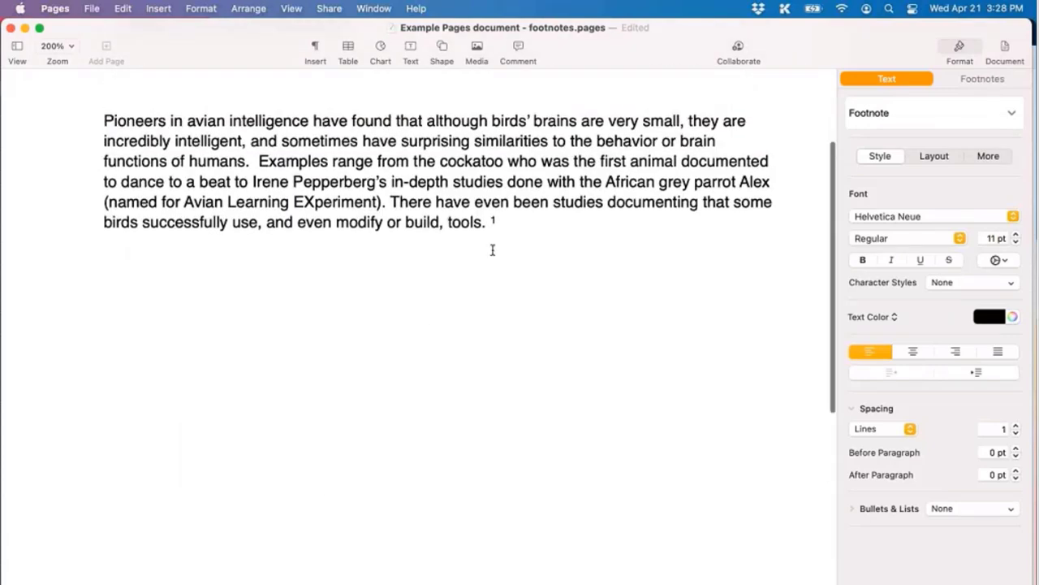
pyautogui.scroll(1, 493, 250)
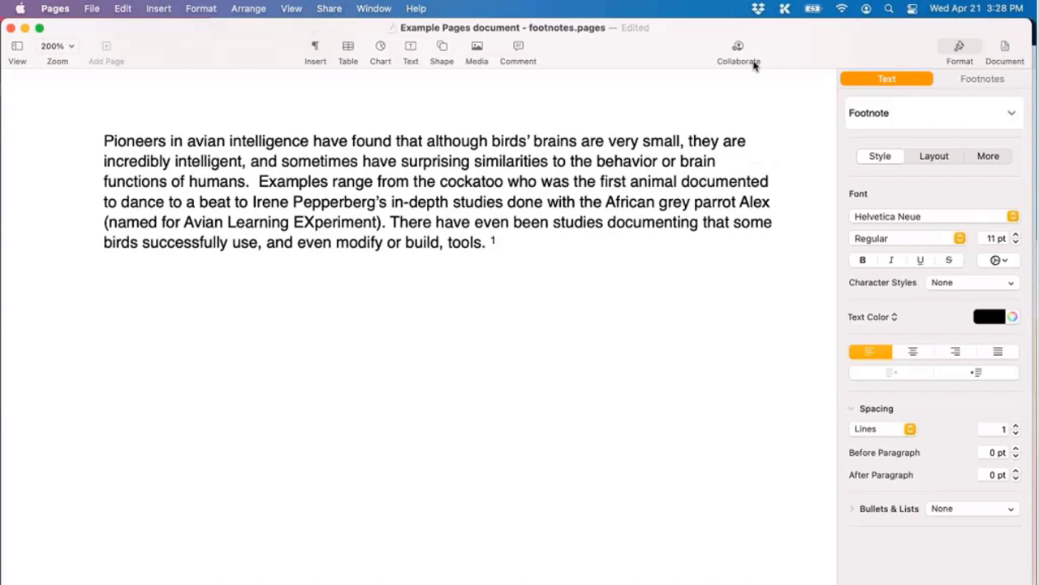
# Step: Examine the available format, numbering and type choices for the document's footnotes
pyautogui.click(982, 79)
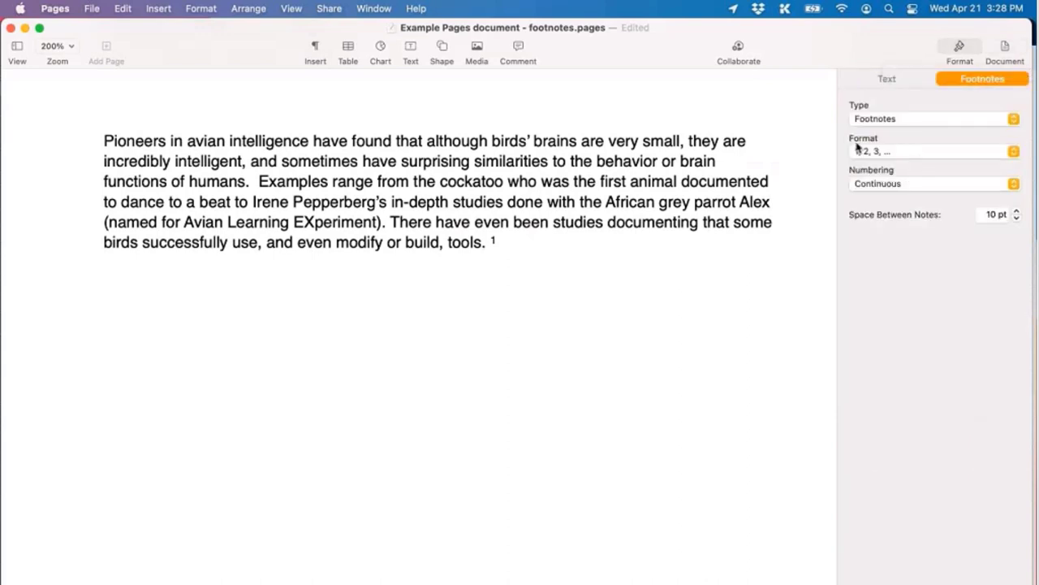
pyautogui.click(1014, 152)
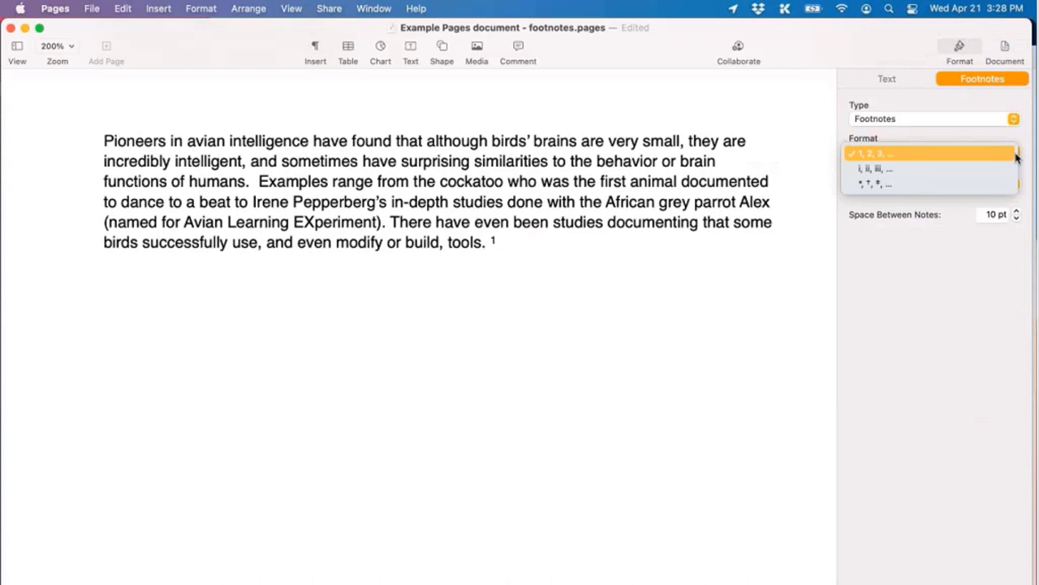
pyautogui.click(1016, 154)
pyautogui.click(1015, 183)
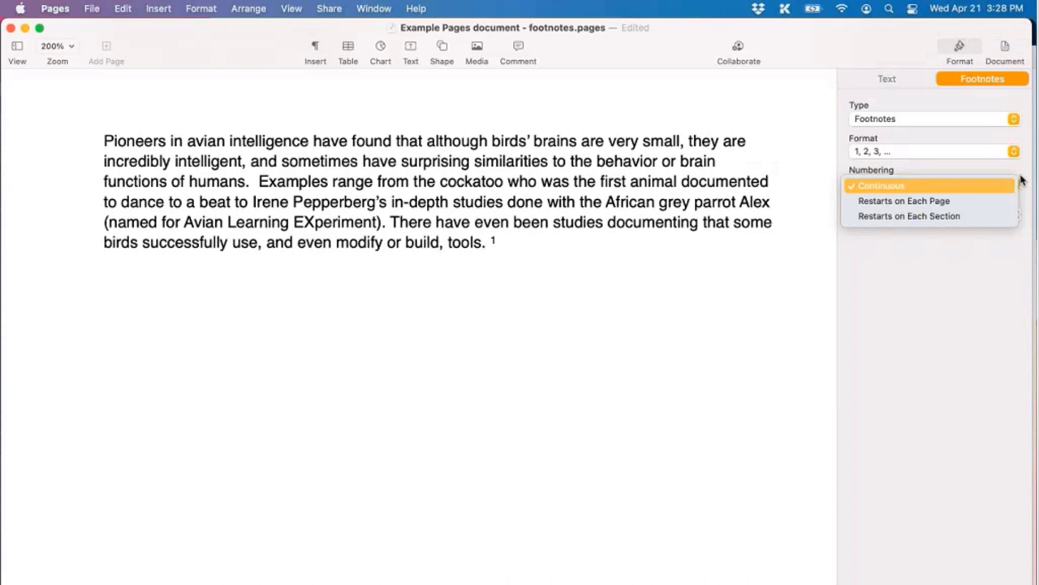
pyautogui.click(1019, 184)
pyautogui.click(1016, 119)
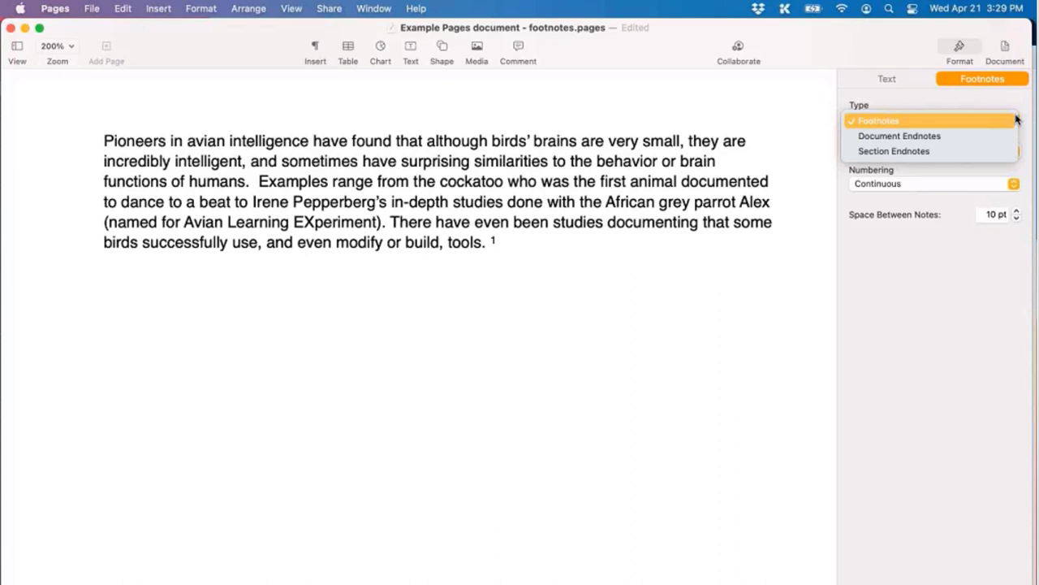
pyautogui.click(1011, 101)
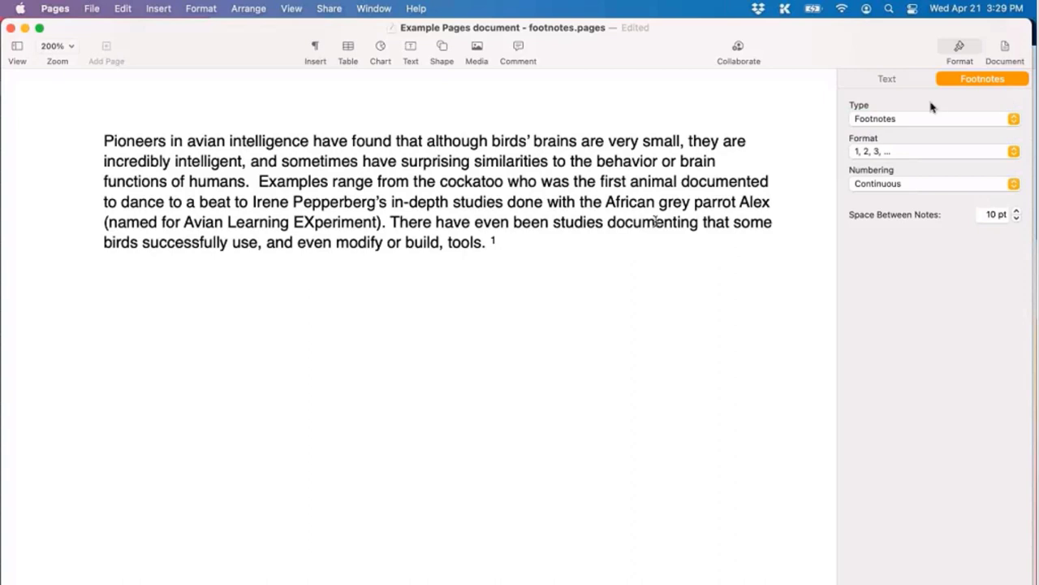
# Step: Place the insertion point in the empty text of footnote 1 at the bottom of the page
pyautogui.click(603, 242)
pyautogui.scroll(-3, 604, 243)
pyautogui.scroll(-5, 603, 244)
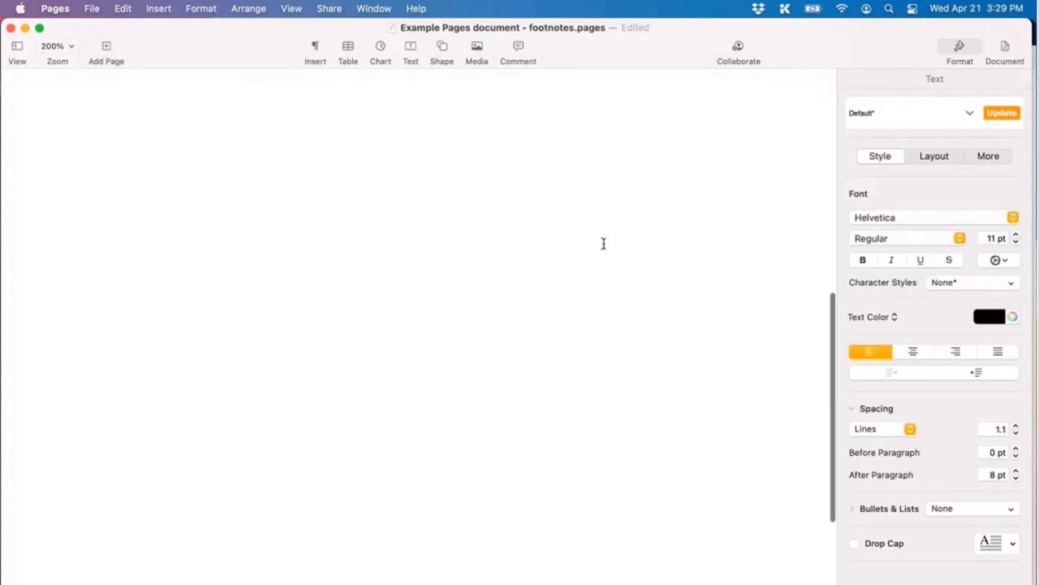
pyautogui.click(159, 501)
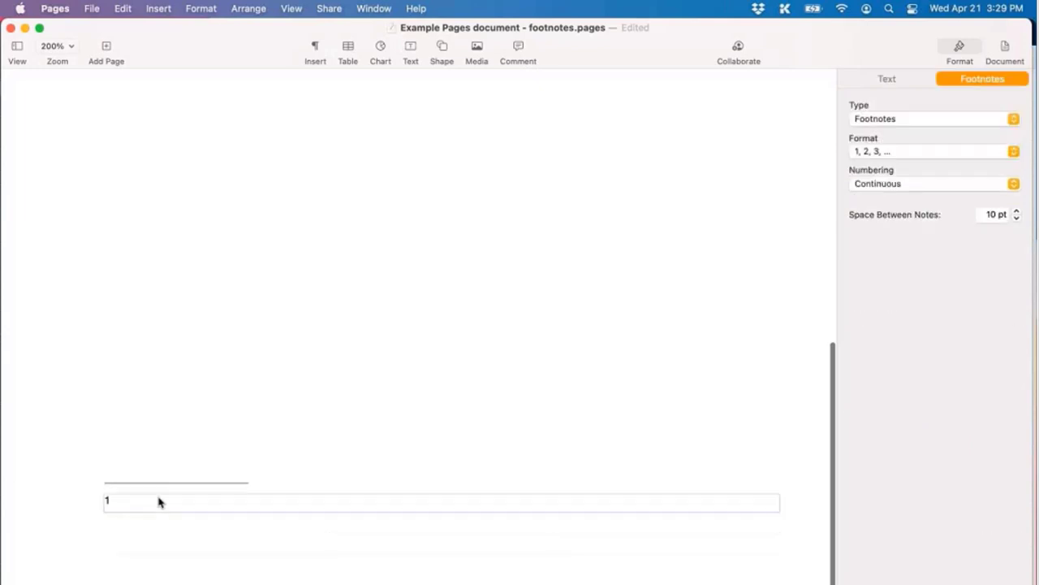
pyautogui.click(125, 504)
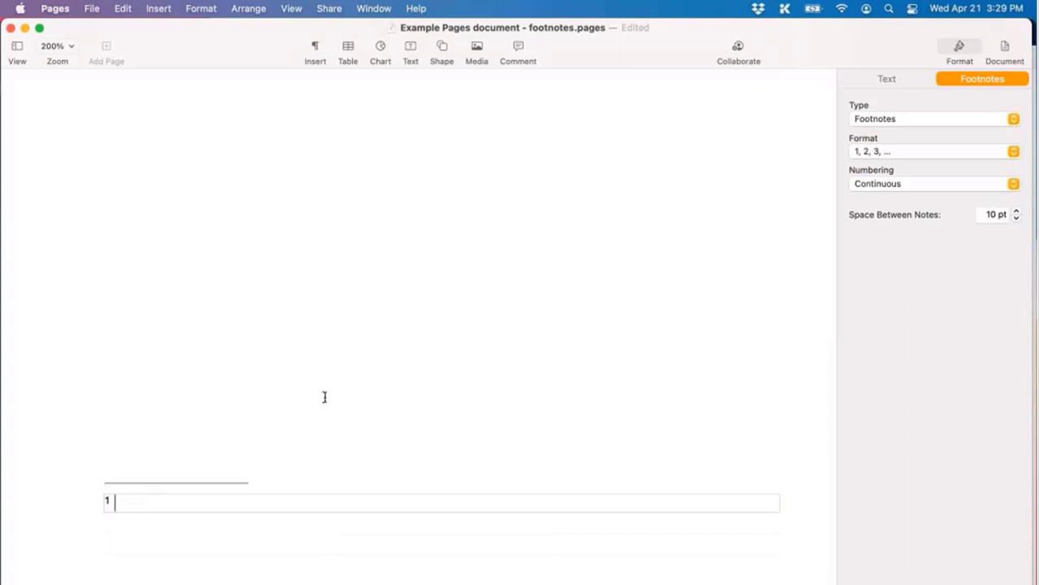
# Step: Search the EndNote library for 2017 and insert the 2017 reference "Rearing and Biology of Phlebotomus sergenti" as the citation in footnote 1
pyautogui.click(158, 8)
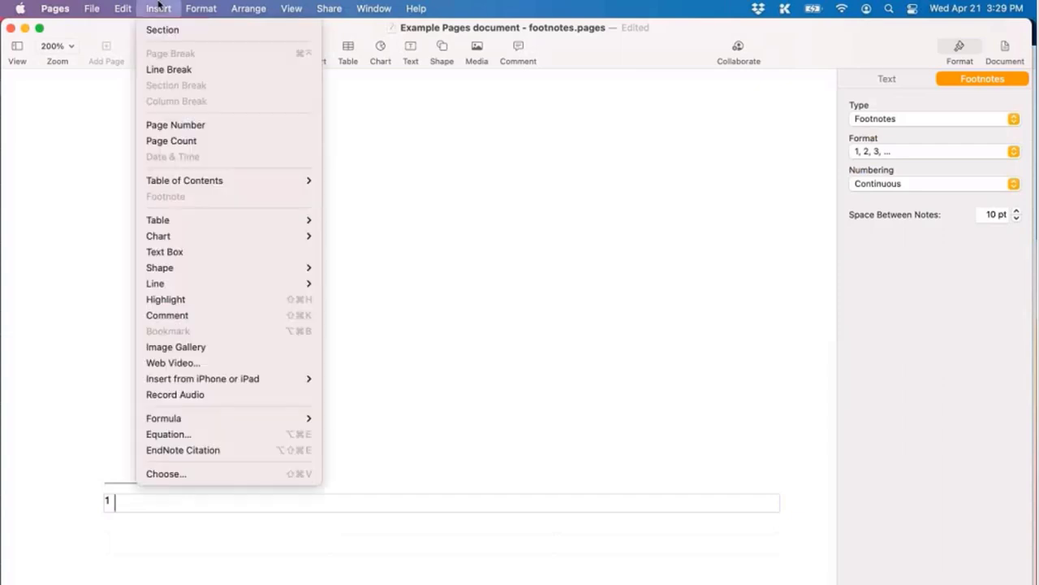
pyautogui.click(254, 451)
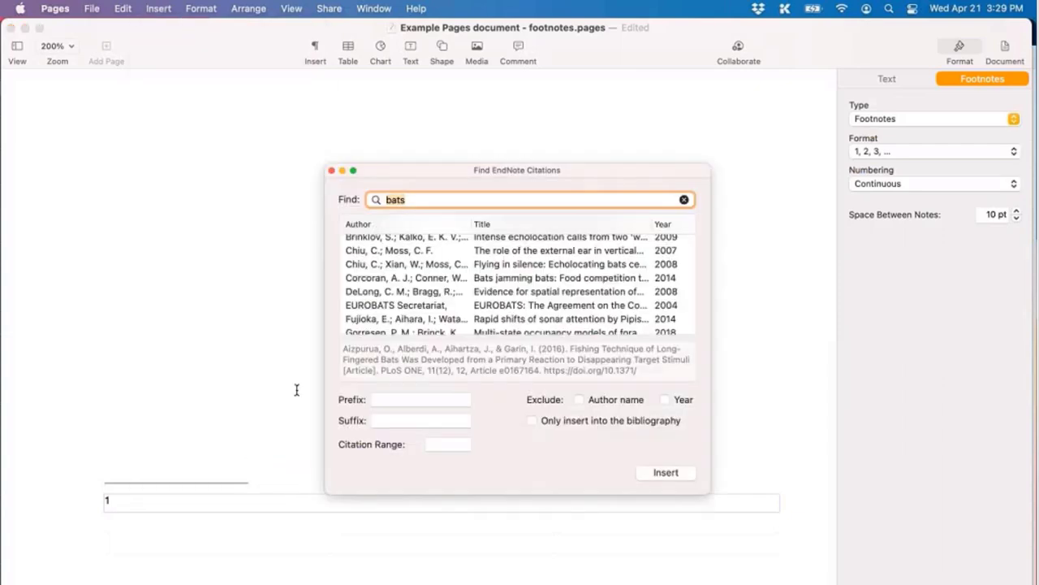
pyautogui.write('2017')
pyautogui.press('Return')
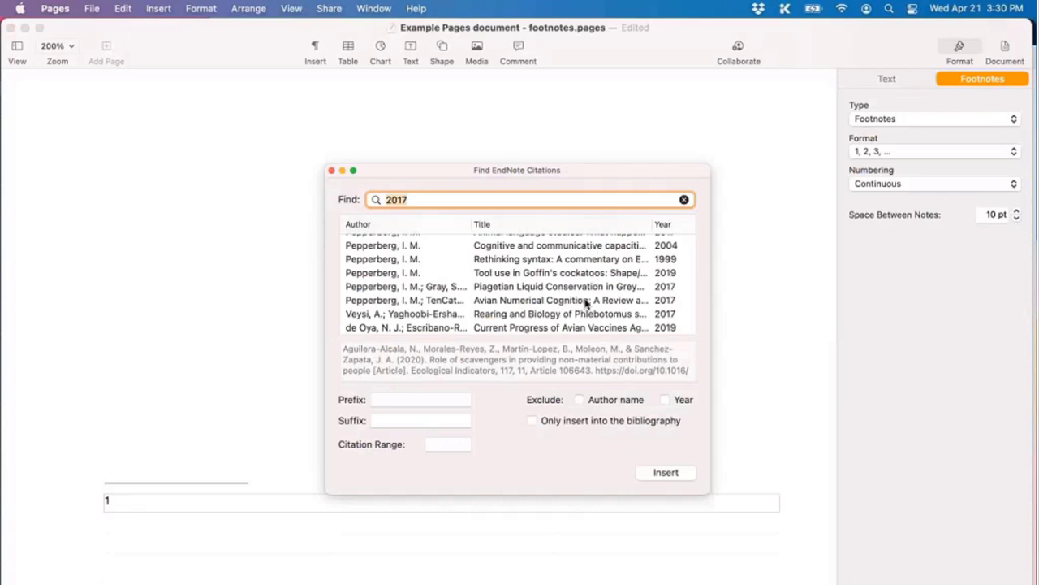
pyautogui.click(578, 316)
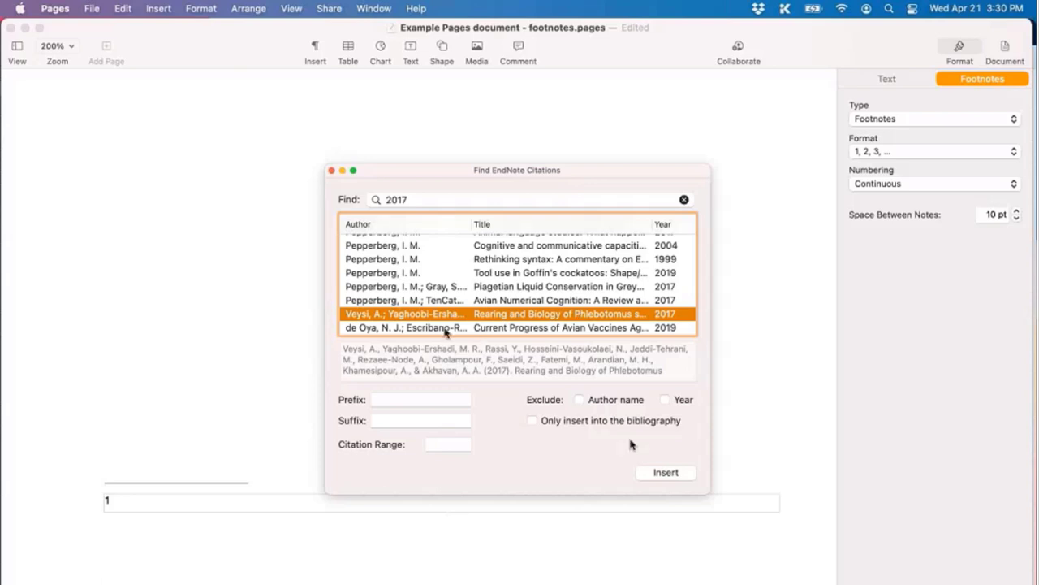
pyautogui.click(664, 472)
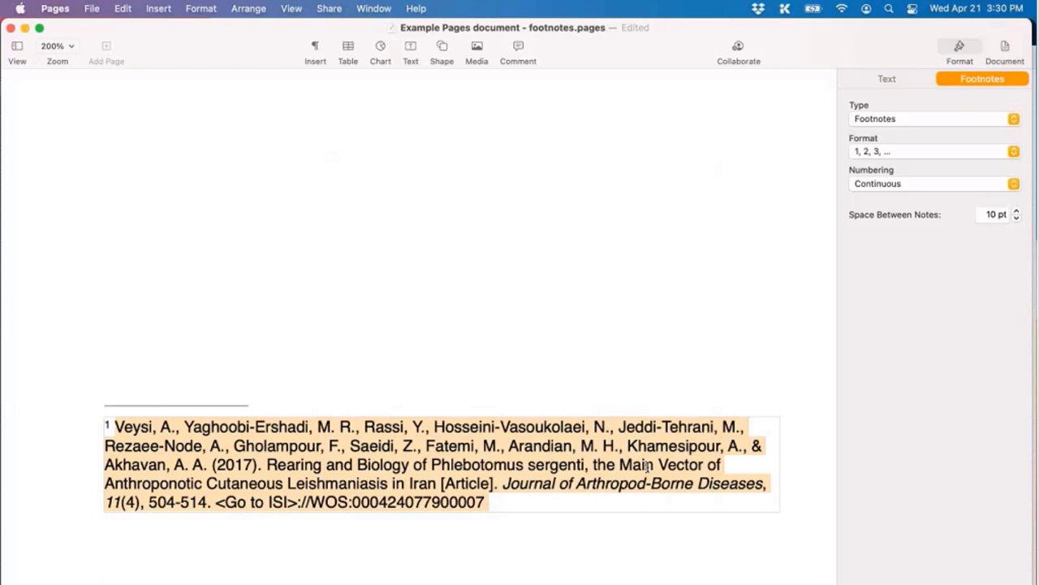
# Step: Switch the document's EndNote citation style to Turabian 9th Footnote and check the reformatted bibliography and footnote
pyautogui.click(471, 278)
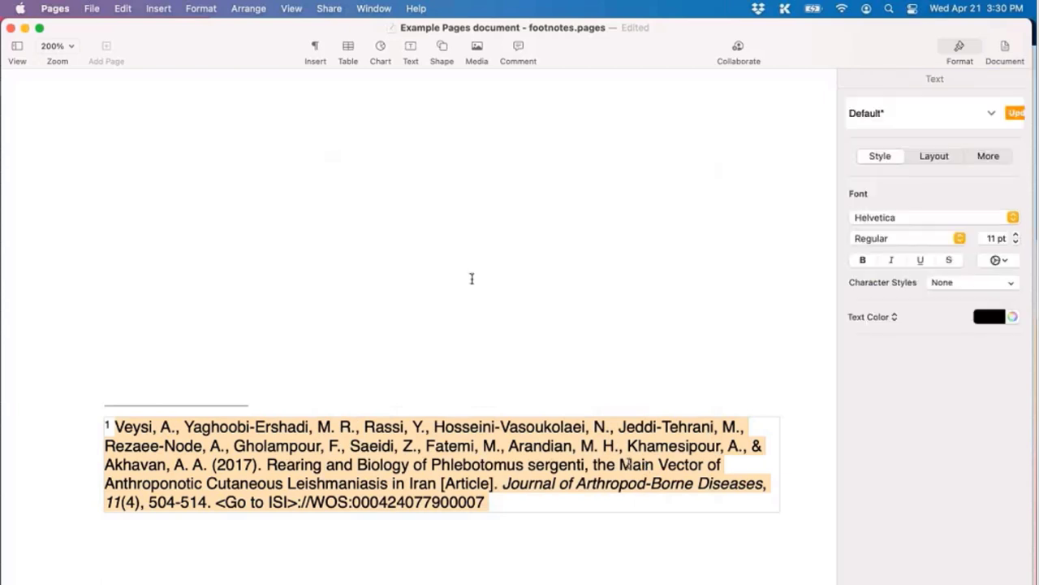
pyautogui.click(125, 9)
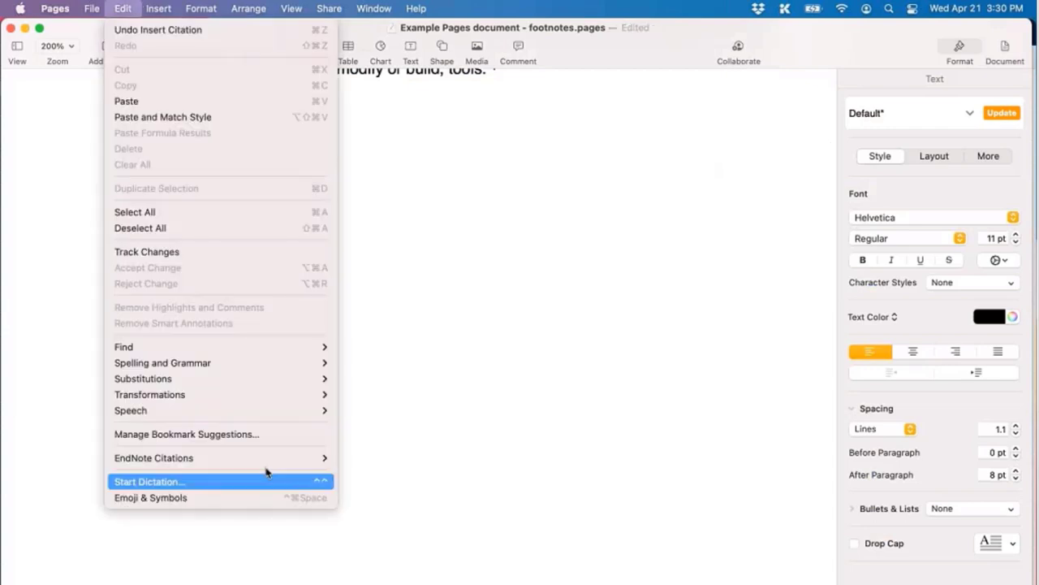
pyautogui.moveTo(272, 463)
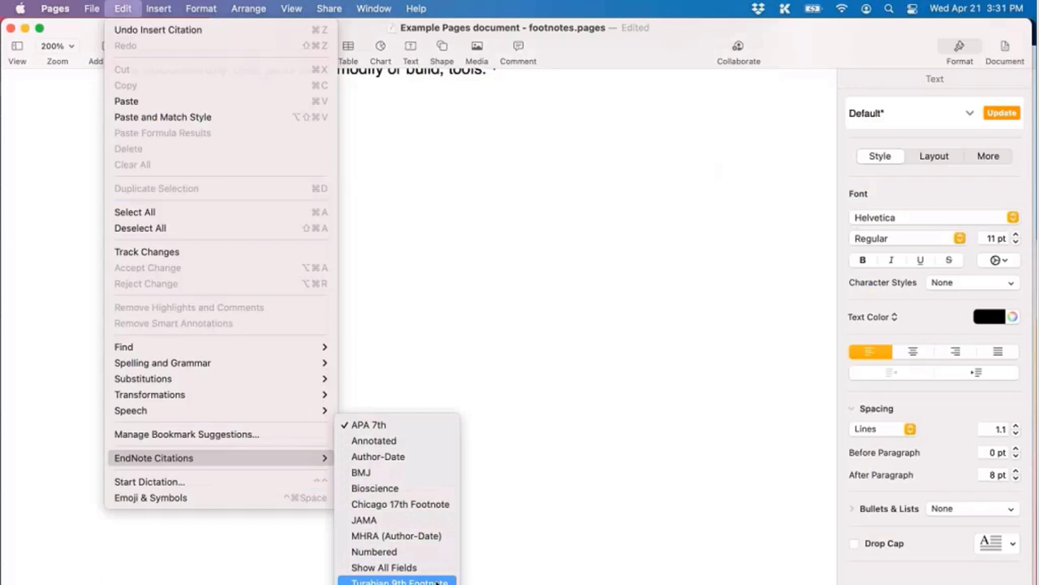
pyautogui.click(437, 582)
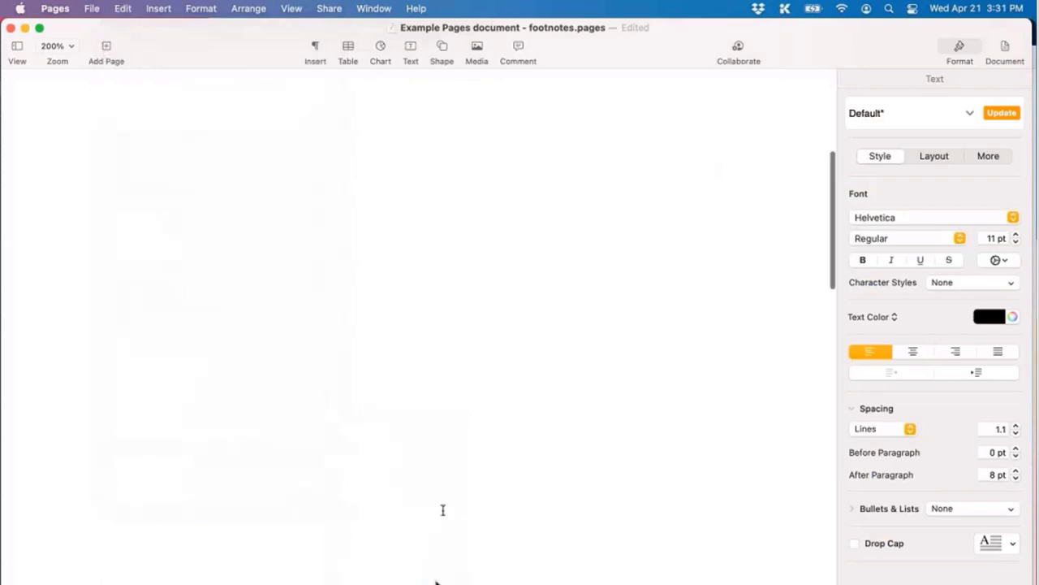
pyautogui.scroll(-10, 443, 510)
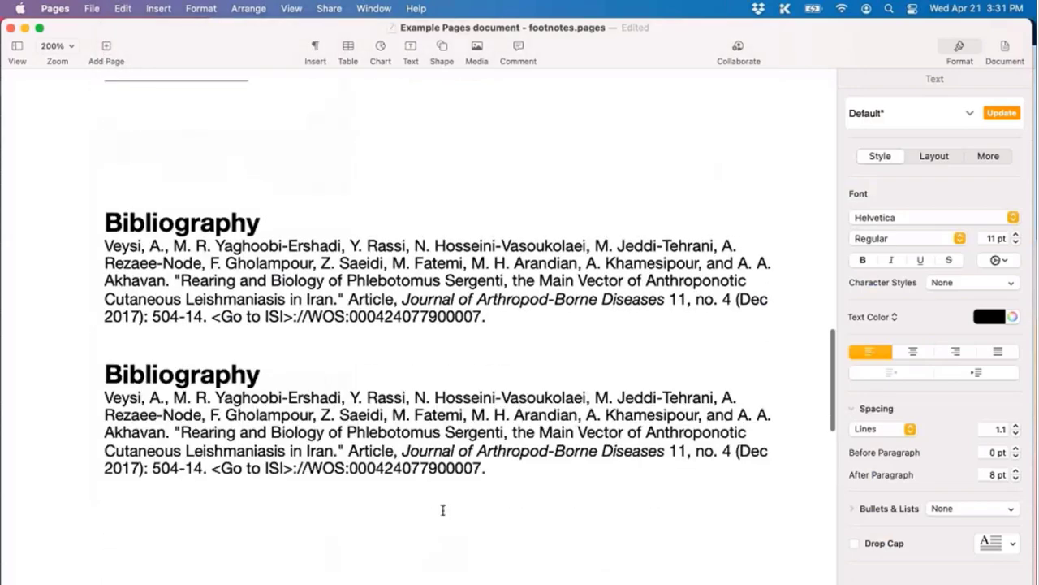
pyautogui.scroll(5, 442, 510)
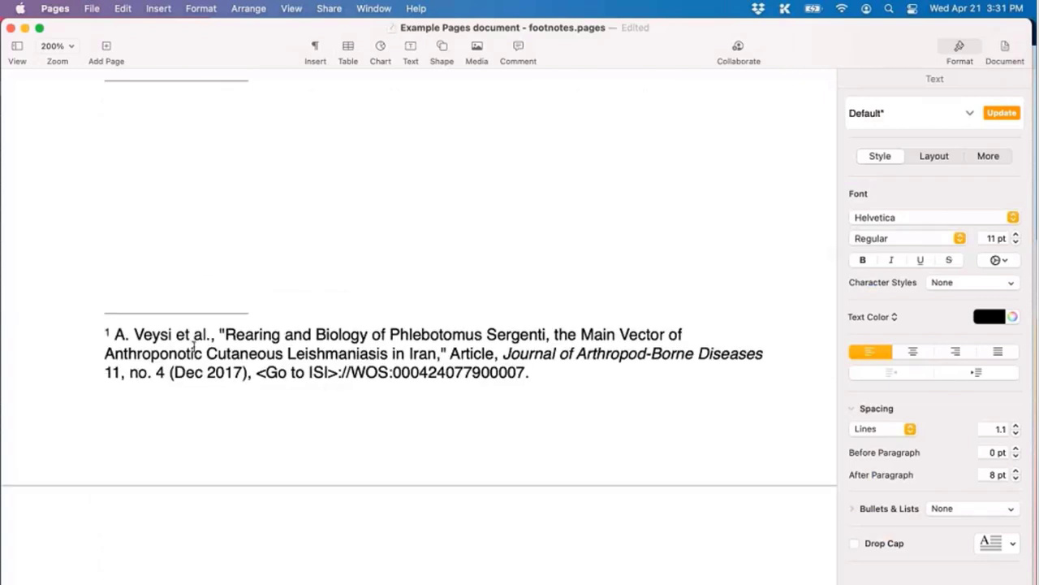